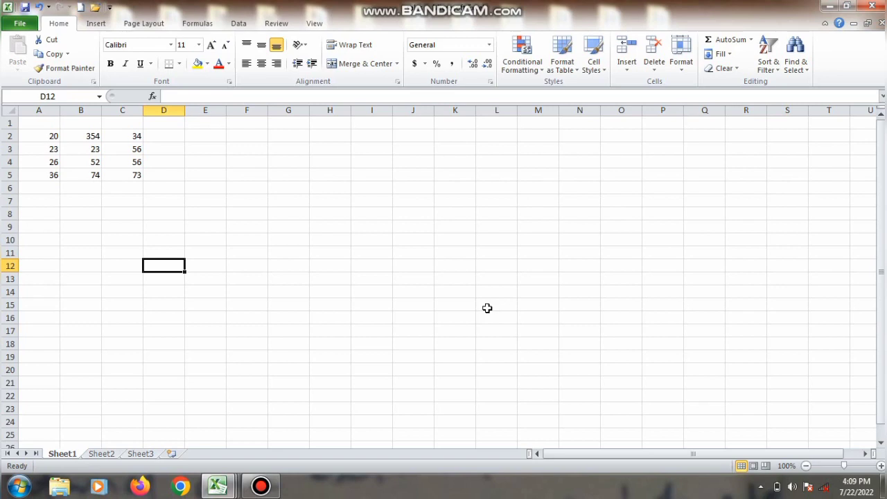
# - Total the row 2 values in cell D2 with the formula =SUM(A2:C2), and check the entered formula
pyautogui.click(487, 307)
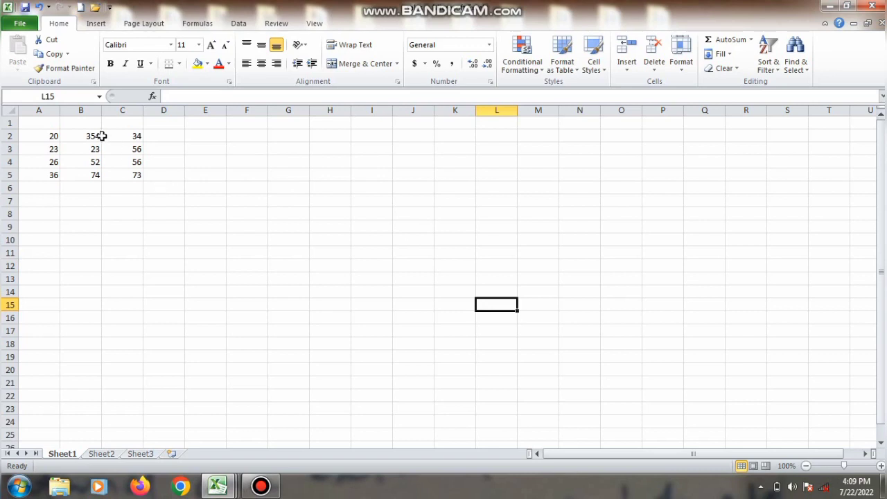
pyautogui.click(53, 136)
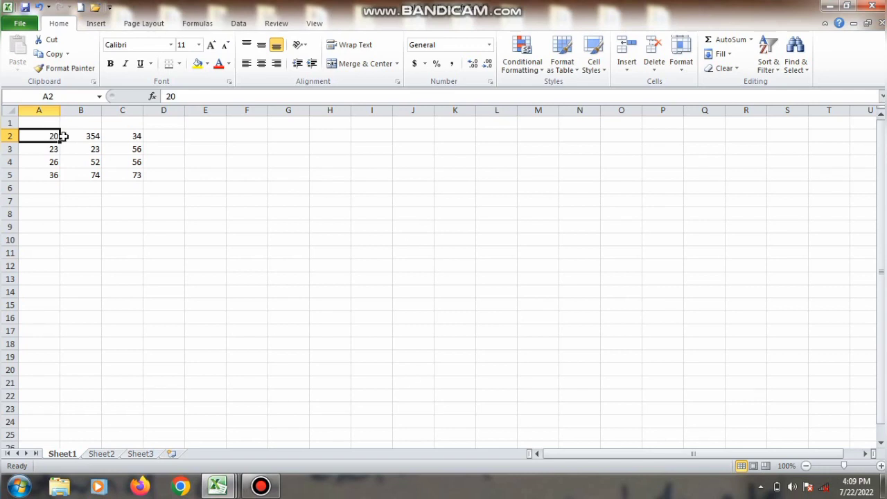
pyautogui.click(170, 138)
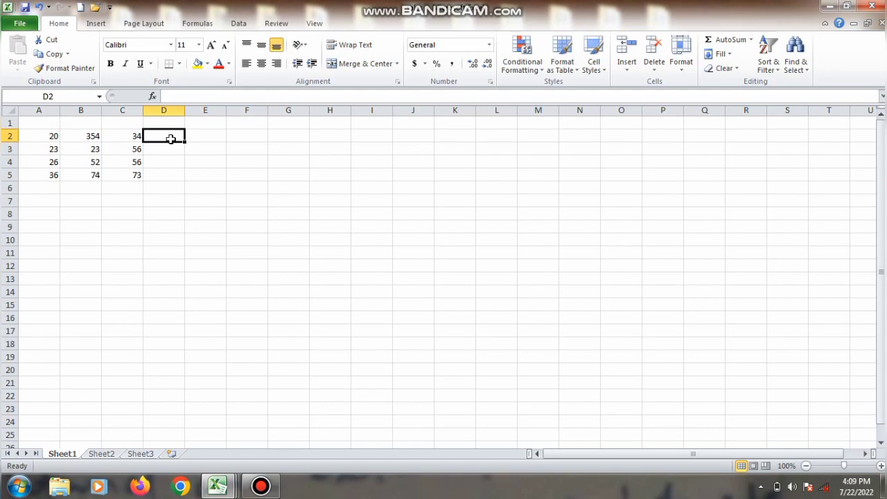
pyautogui.write('=sum')
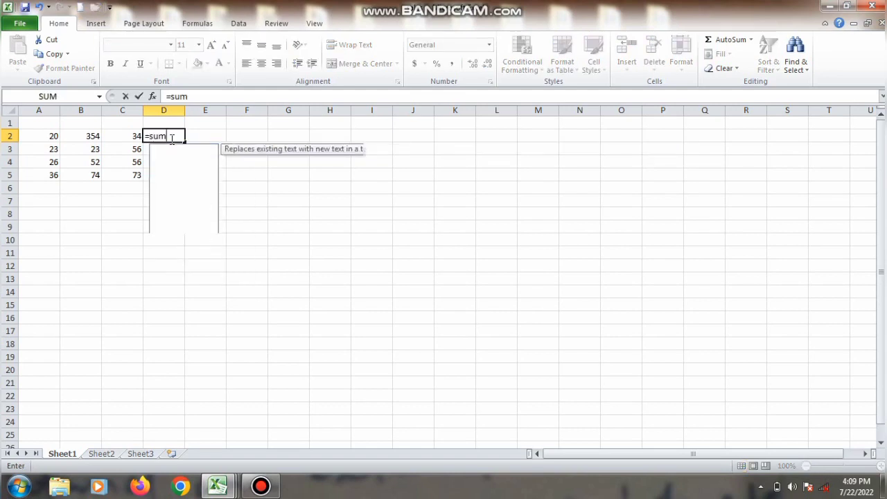
pyautogui.write('(')
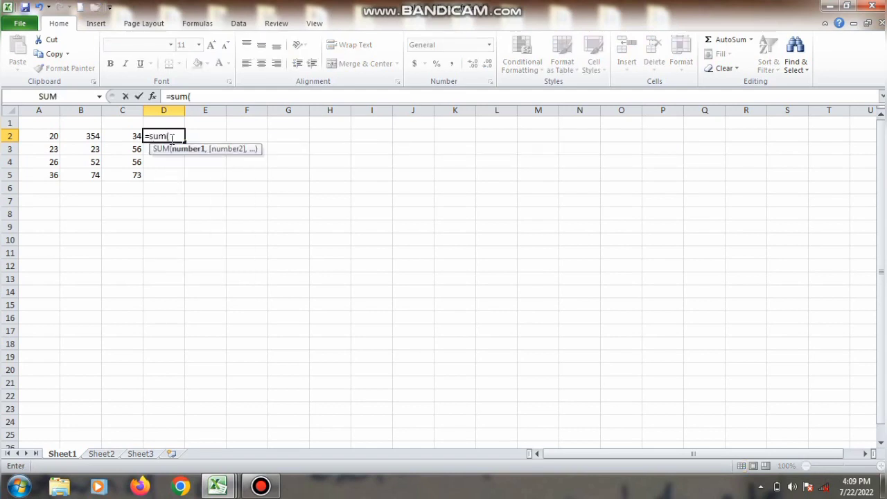
pyautogui.write('a2:a')
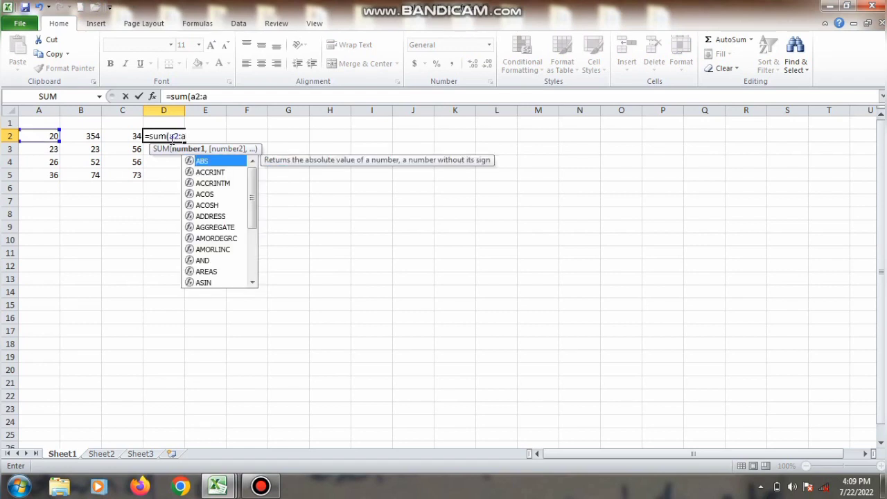
pyautogui.press('BackSpace')
pyautogui.write('c2')
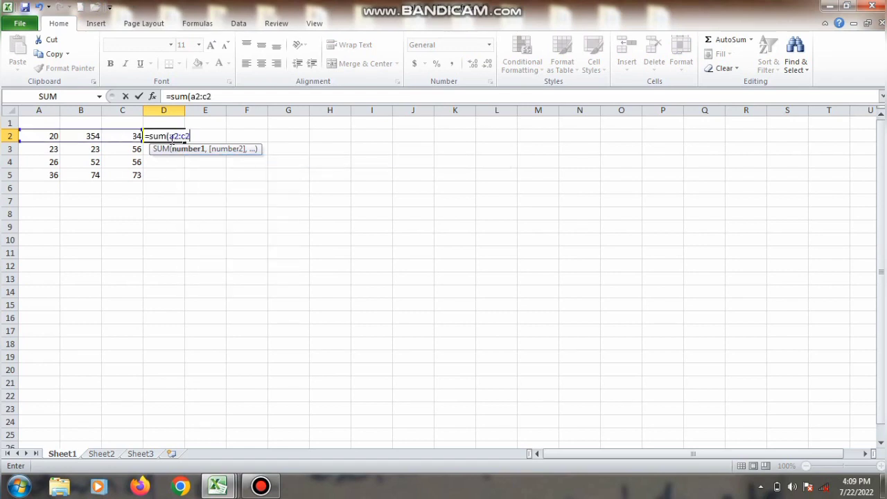
pyautogui.write(')')
pyautogui.press('Return')
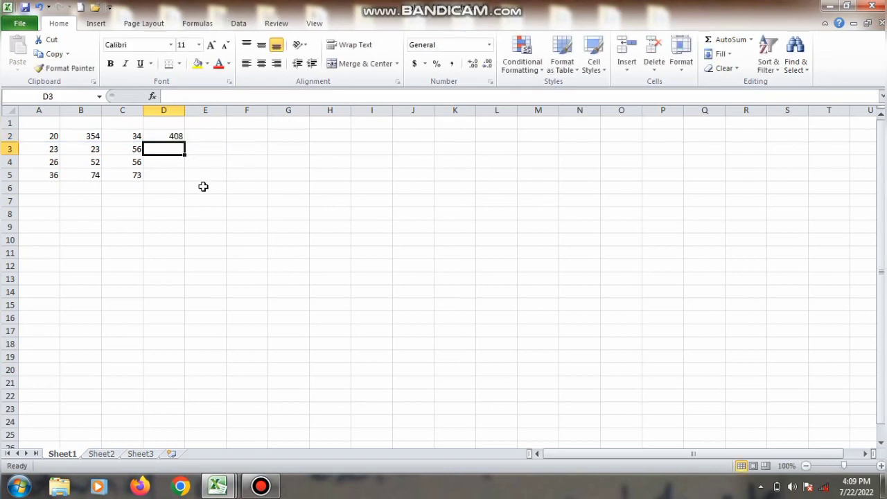
pyautogui.click(173, 135)
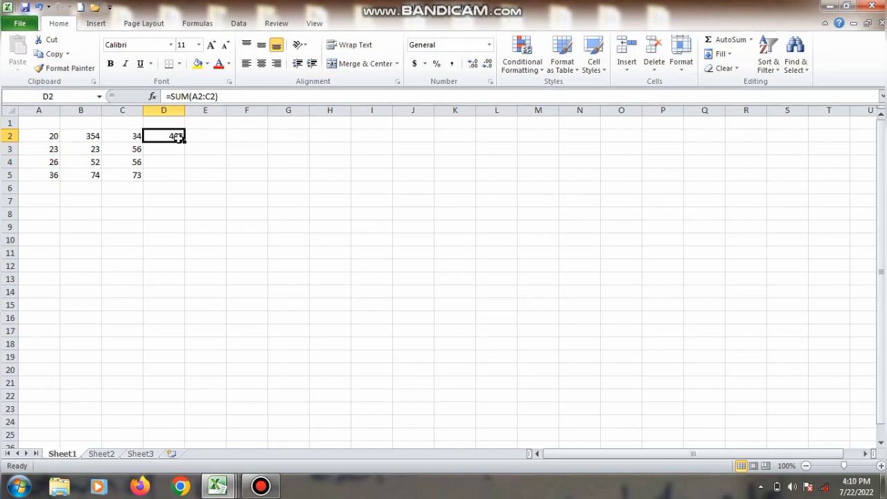
pyautogui.click(134, 137)
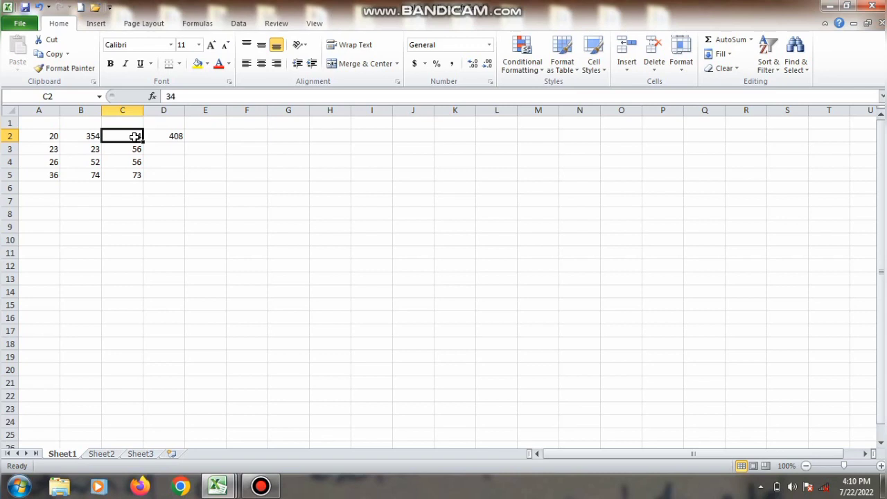
# - Total the column A values in cell A6 with the formula =SUM(A2:A5), and check it against the summed range
pyautogui.click(52, 133)
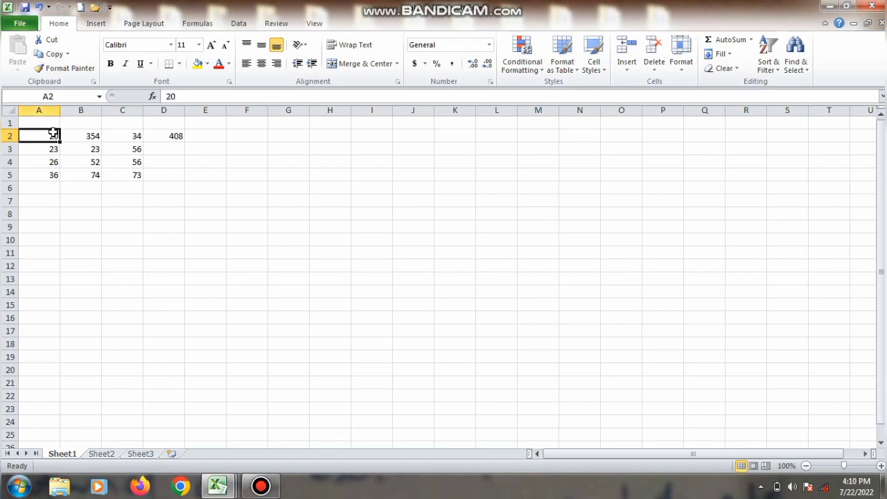
pyautogui.moveTo(52, 139); pyautogui.dragTo(46, 173)
pyautogui.click(46, 156)
pyautogui.click(40, 135)
pyautogui.moveTo(40, 136); pyautogui.dragTo(38, 175)
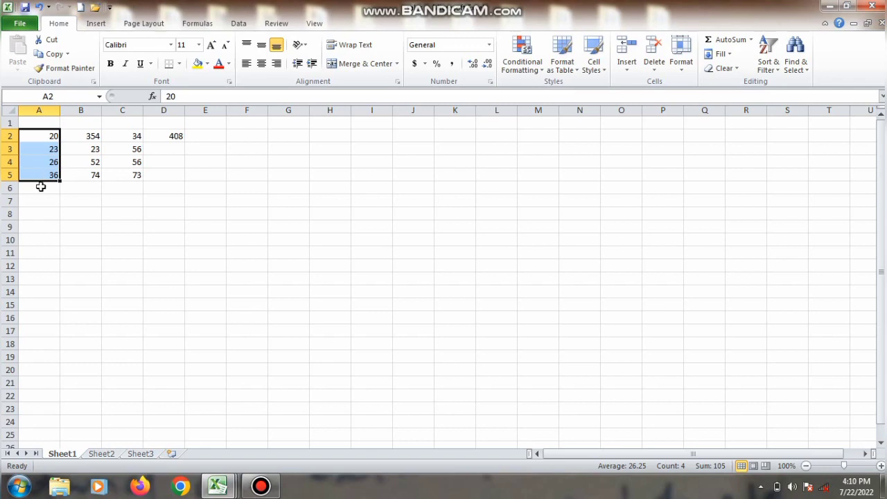
pyautogui.click(41, 187)
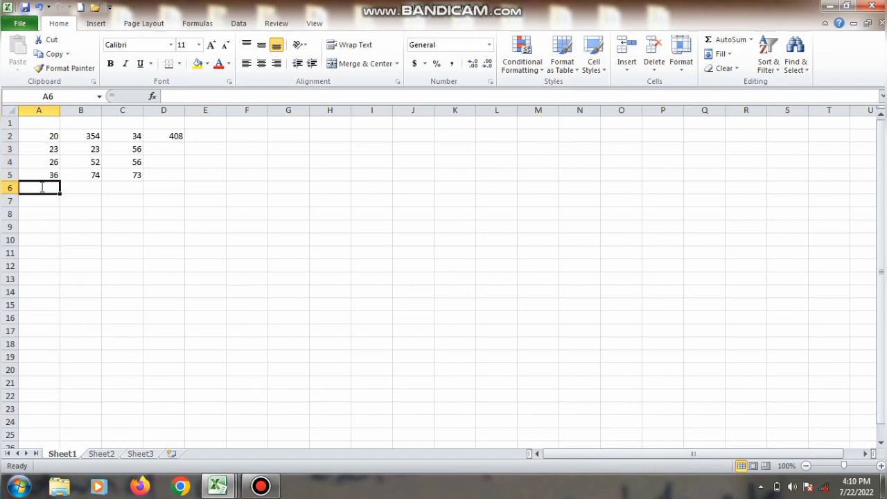
pyautogui.write('=sum')
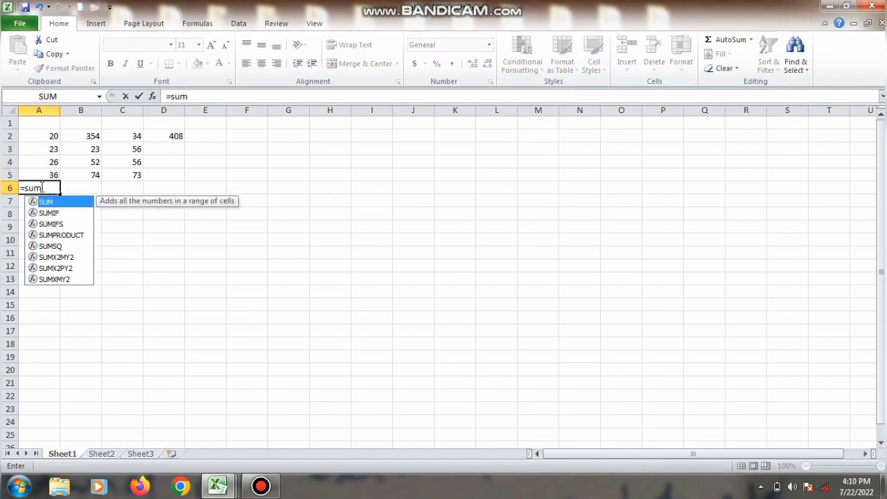
pyautogui.write('(')
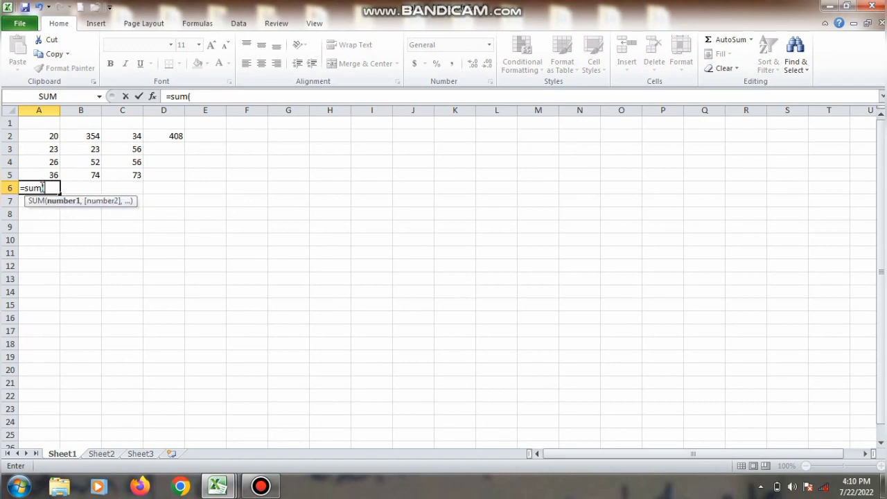
pyautogui.write('a2:a5')
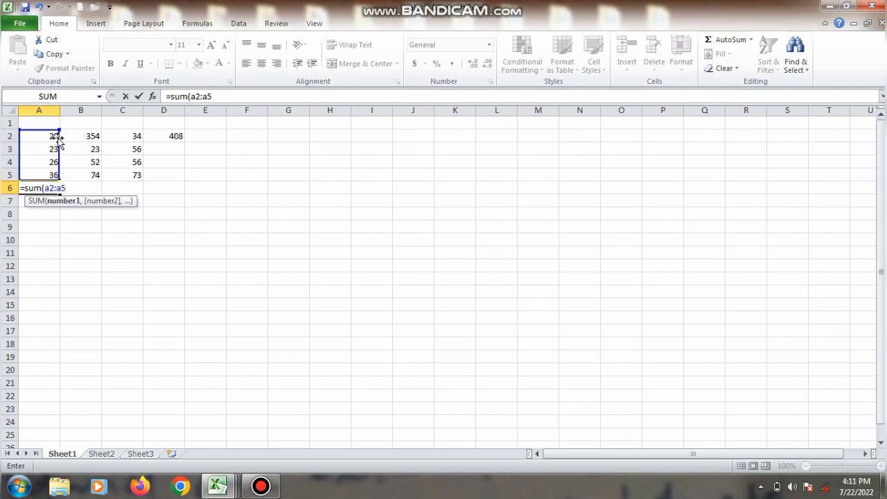
pyautogui.write(')')
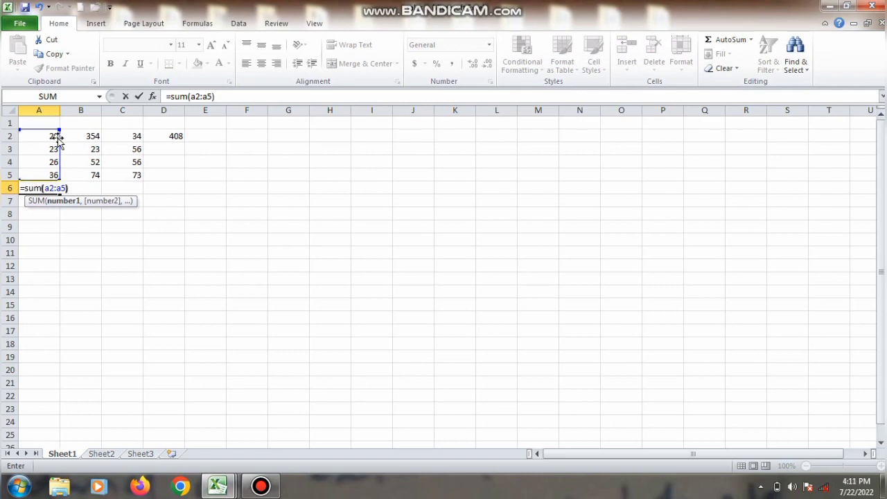
pyautogui.press('Return')
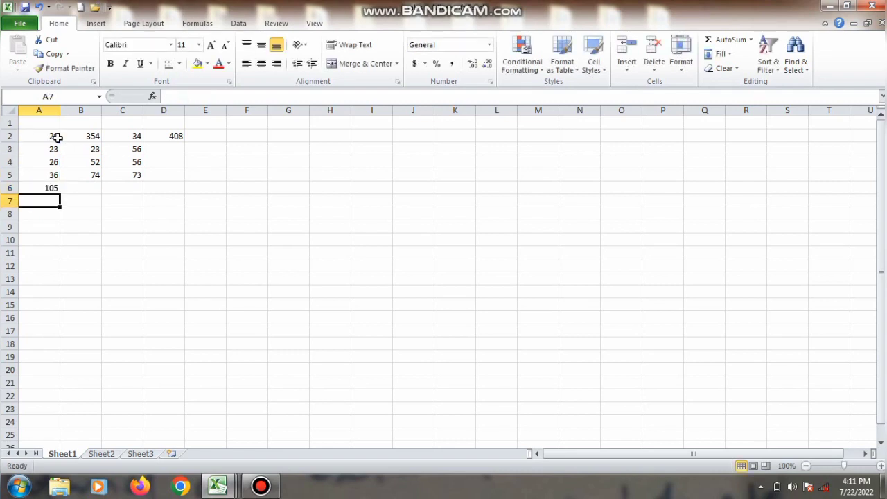
pyautogui.click(57, 138)
pyautogui.moveTo(58, 138); pyautogui.dragTo(46, 176)
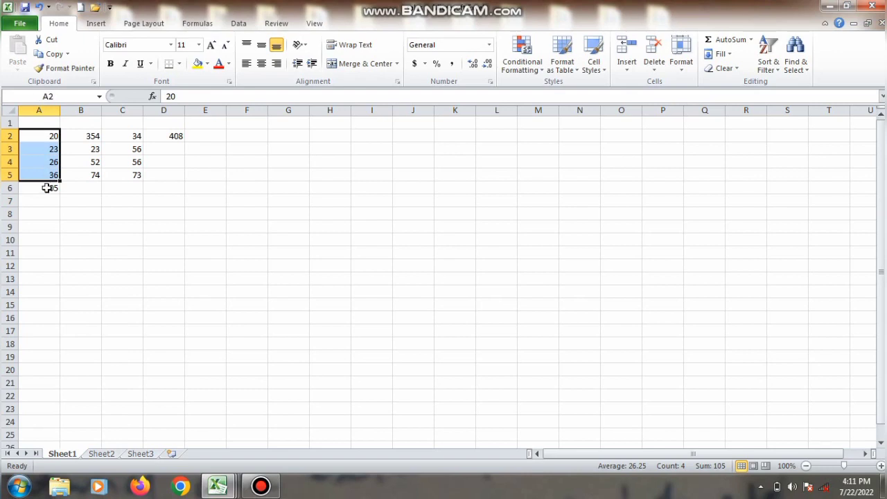
pyautogui.click(46, 188)
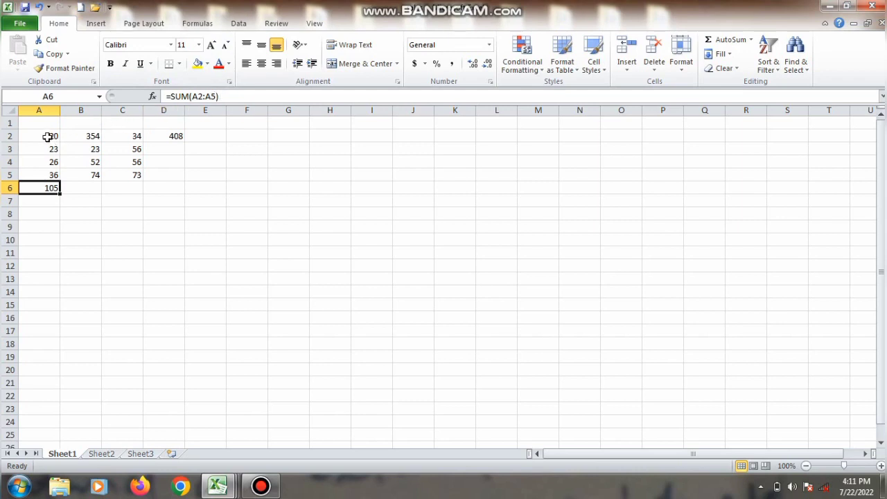
# - Total the whole block of numbers in cell C6 with the formula =SUM(A2:C5), and check it against the summed range
pyautogui.moveTo(50, 141); pyautogui.dragTo(126, 173)
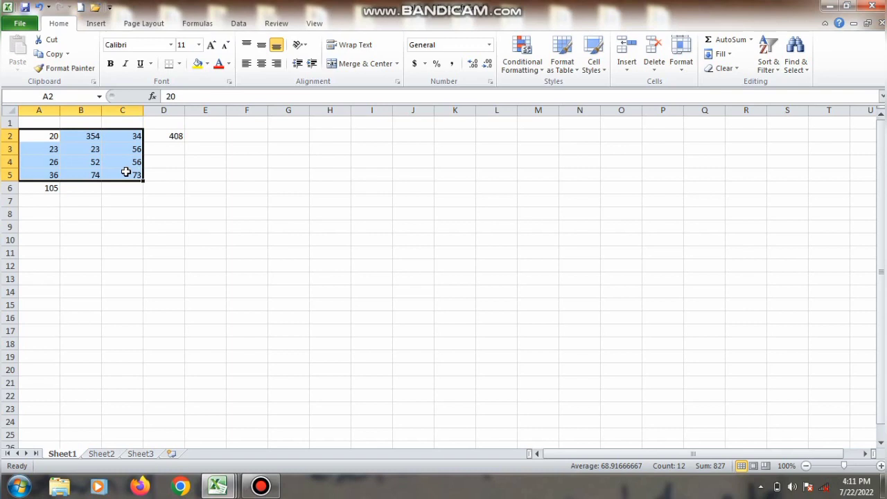
pyautogui.click(133, 186)
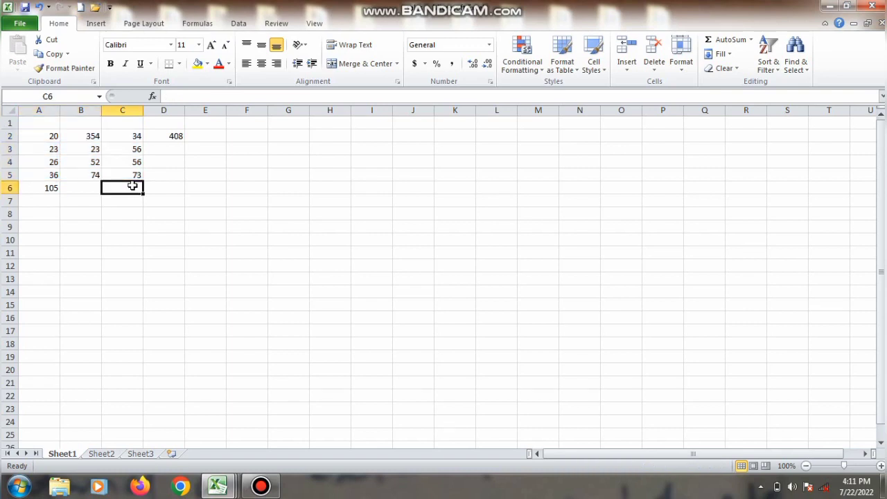
pyautogui.write('=sum')
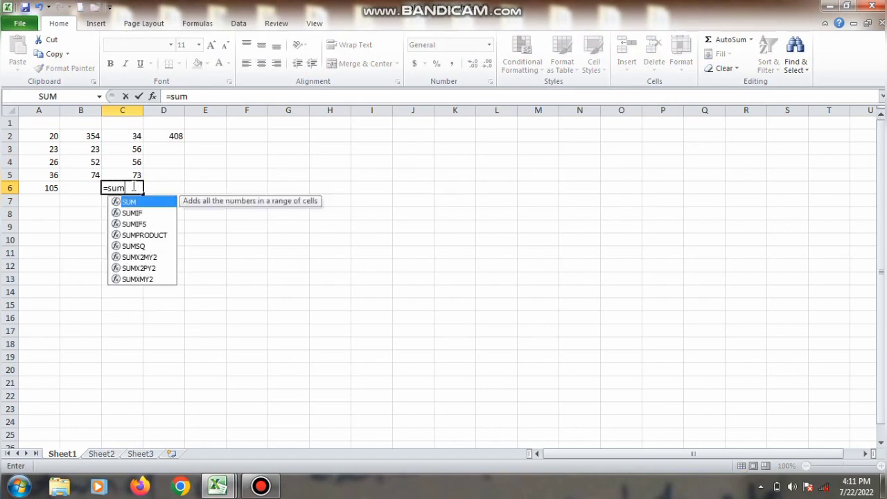
pyautogui.write('(')
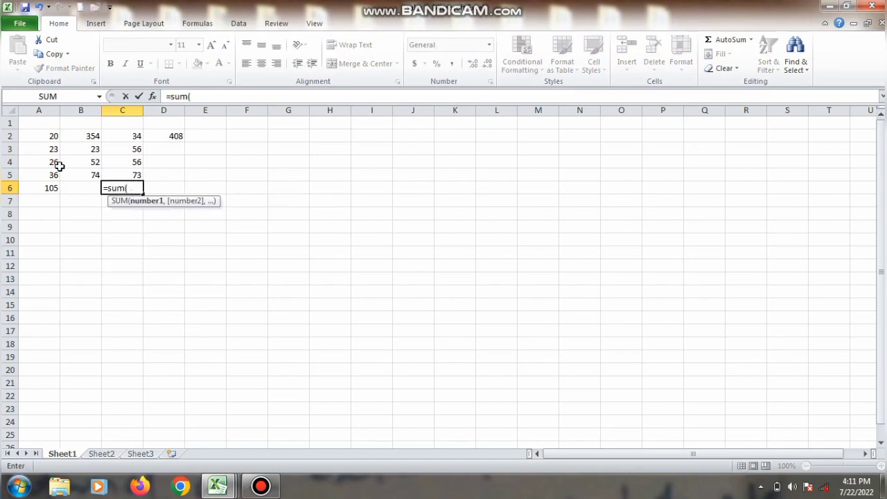
pyautogui.moveTo(56, 138); pyautogui.dragTo(112, 172)
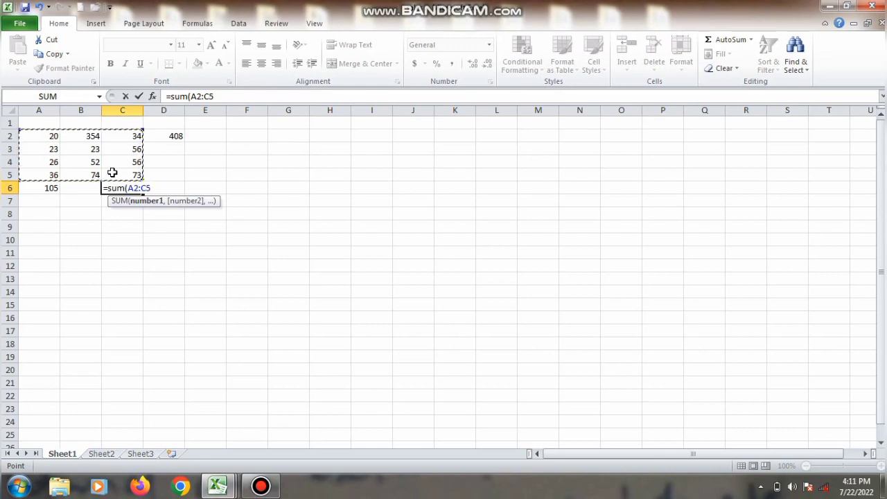
pyautogui.write(')')
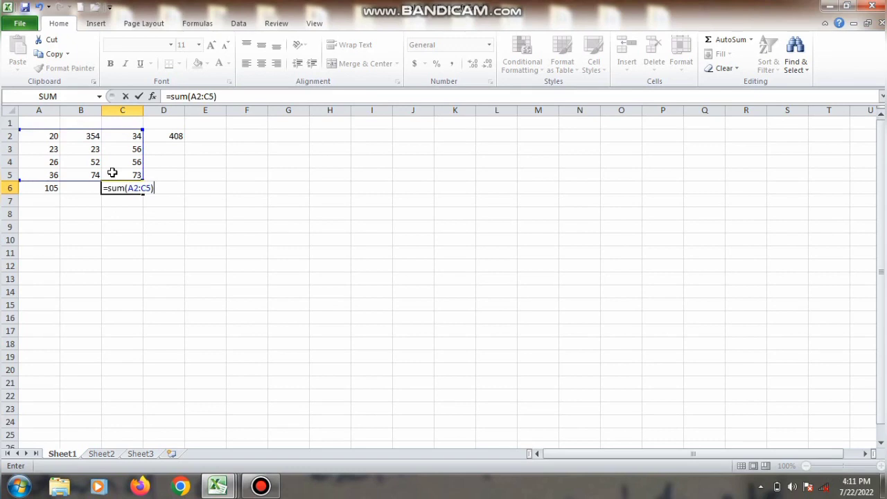
pyautogui.press('Return')
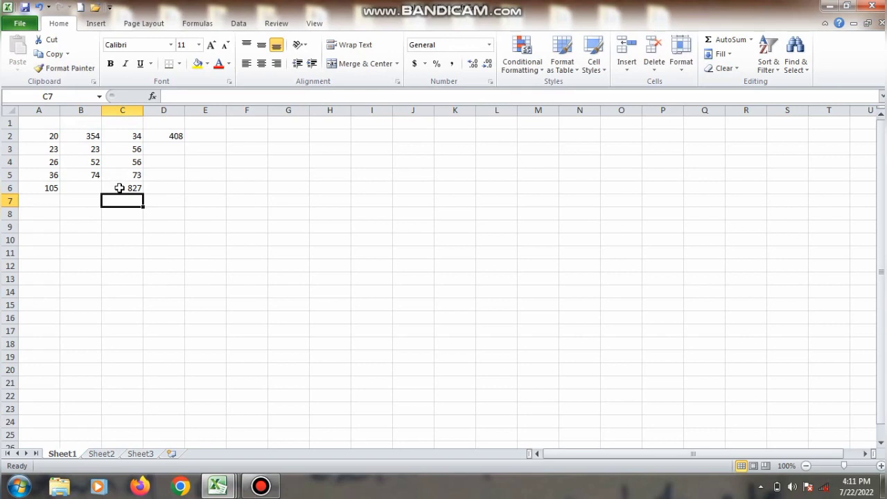
pyautogui.click(119, 188)
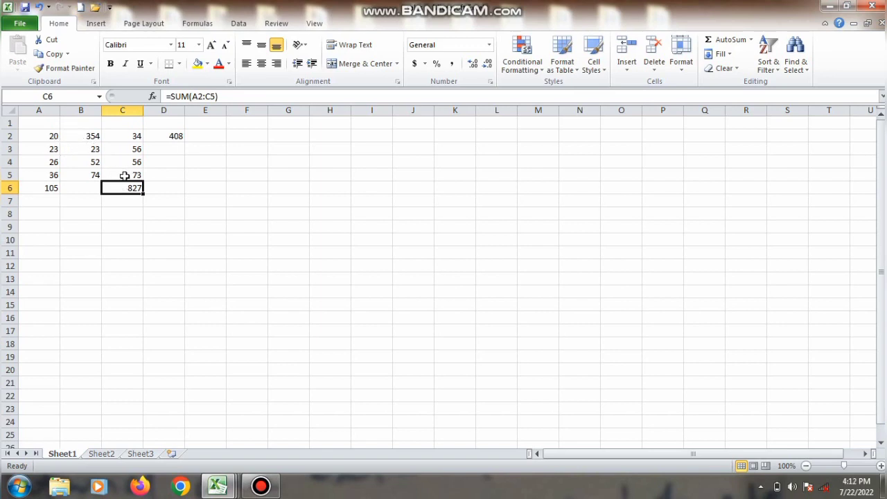
pyautogui.click(53, 140)
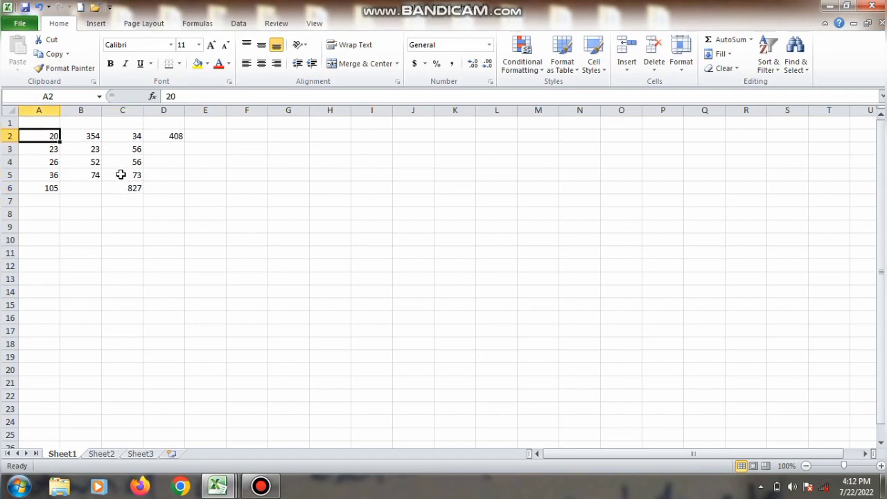
pyautogui.moveTo(129, 176); pyautogui.dragTo(86, 155)
pyautogui.moveTo(56, 144); pyautogui.dragTo(56, 138)
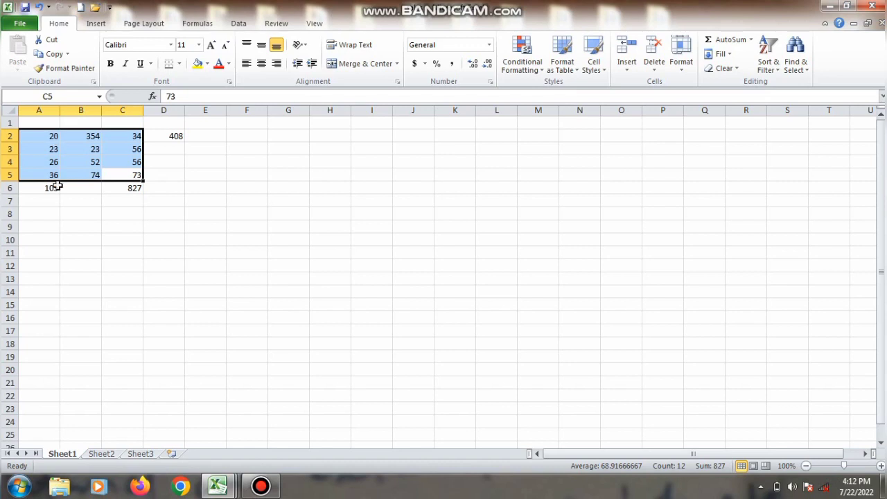
# - Look over the number blocks on Sheet2 and Sheet1, ending on Sheet2
pyautogui.click(101, 454)
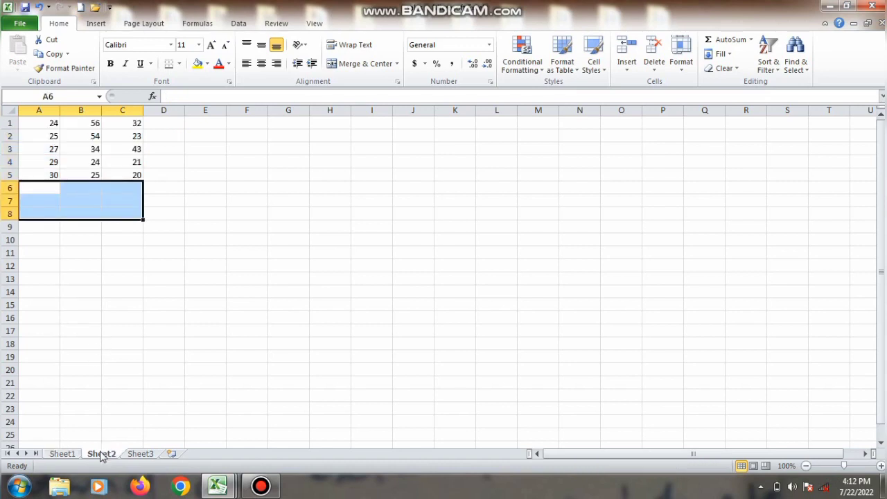
pyautogui.click(84, 184)
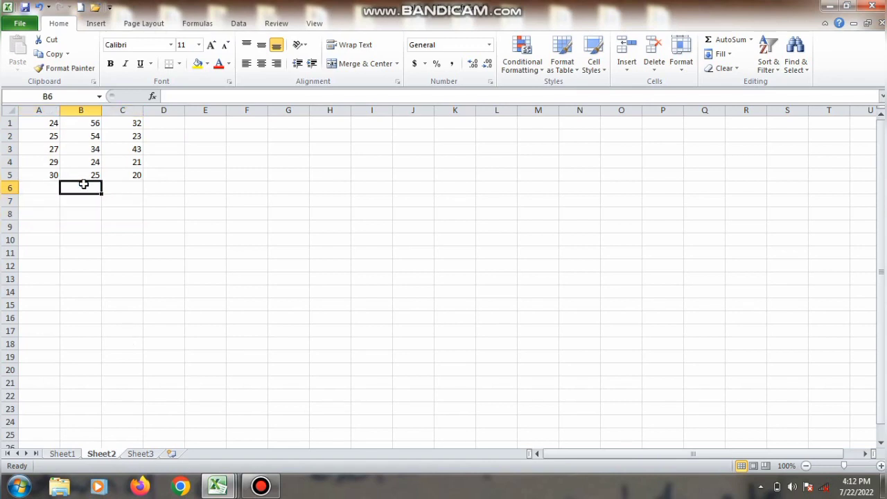
pyautogui.click(62, 454)
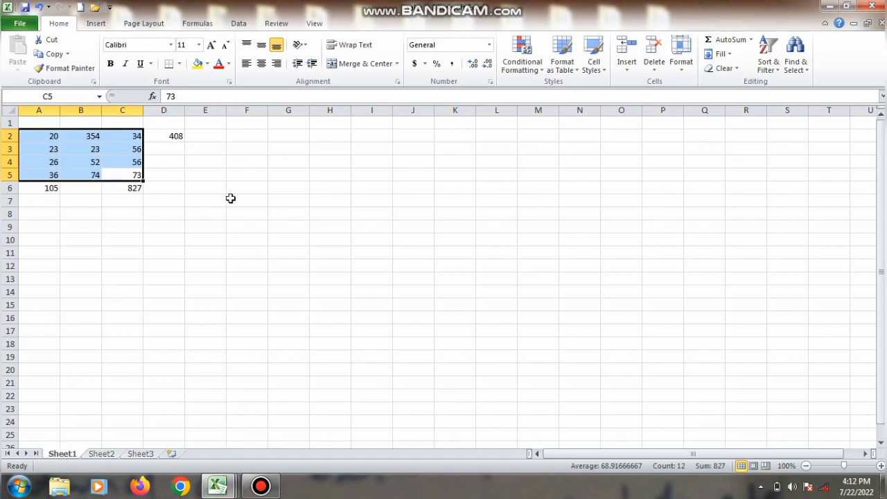
pyautogui.click(198, 191)
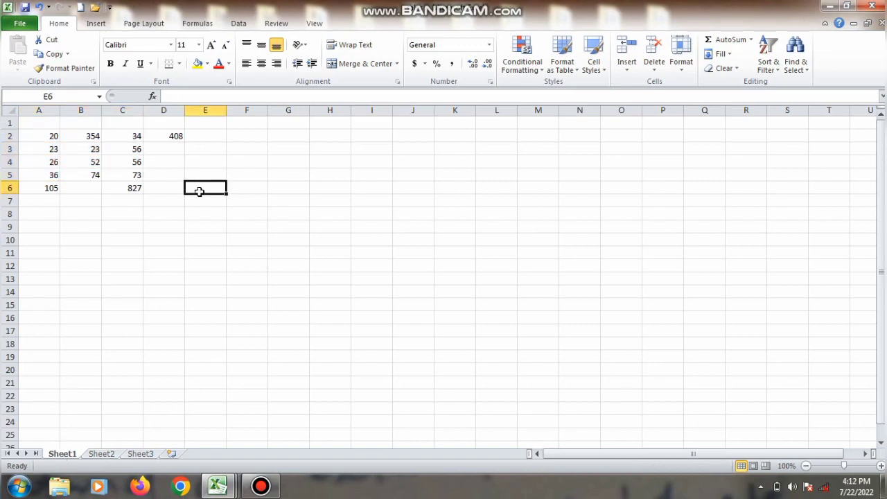
pyautogui.click(95, 456)
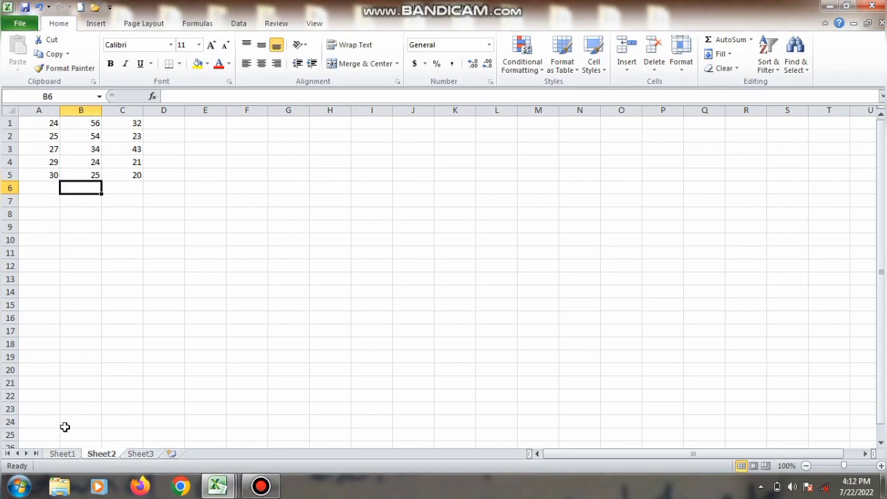
# - Total column B of Sheet2 in Sheet1 cell E6 with =SUM(Sheet2!B1:B5), and check it against the summed range
pyautogui.click(61, 455)
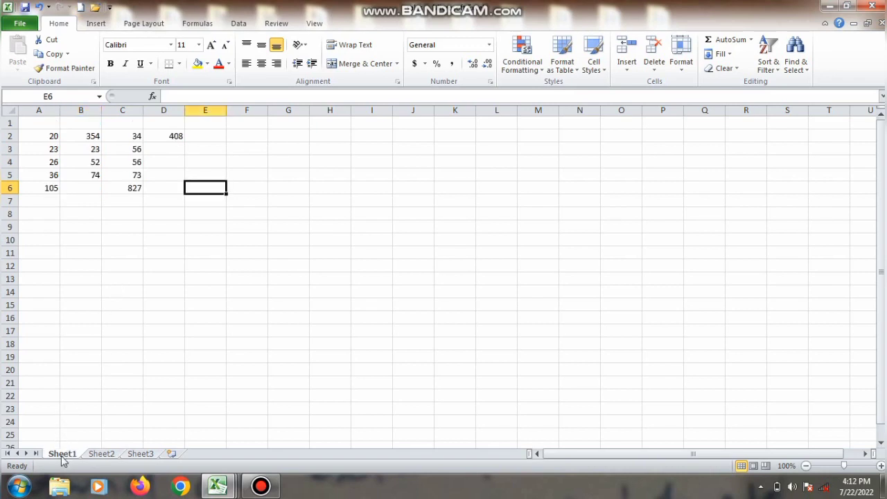
pyautogui.write('=sum(')
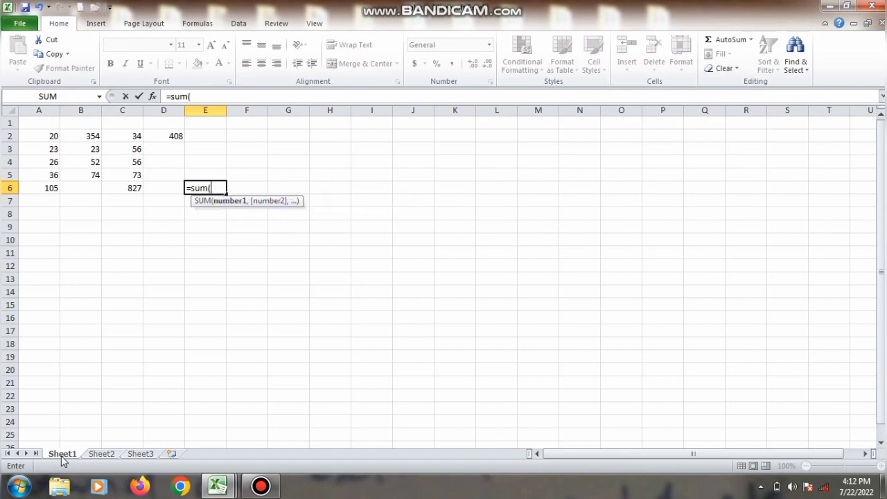
pyautogui.click(109, 452)
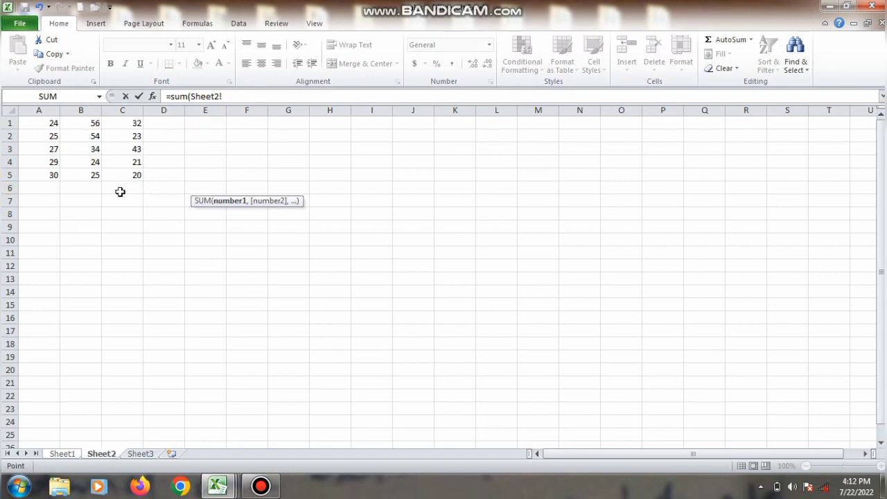
pyautogui.moveTo(99, 122); pyautogui.dragTo(98, 175)
pyautogui.write(')')
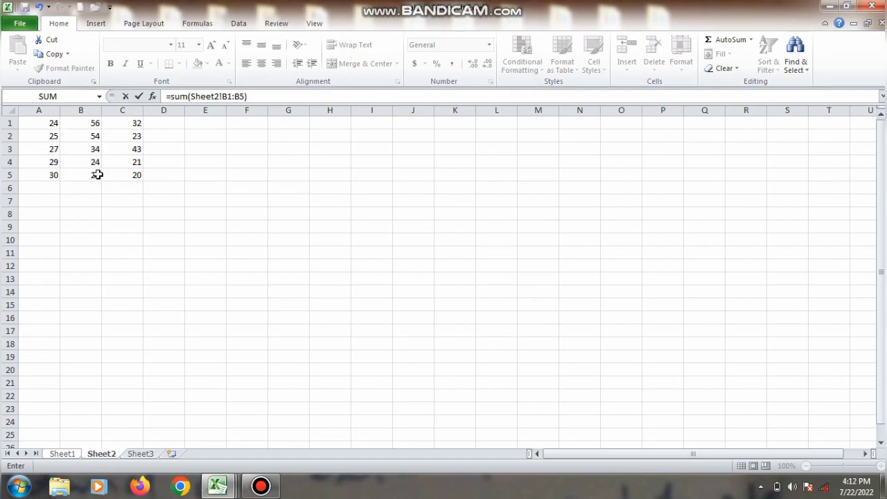
pyautogui.press('Return')
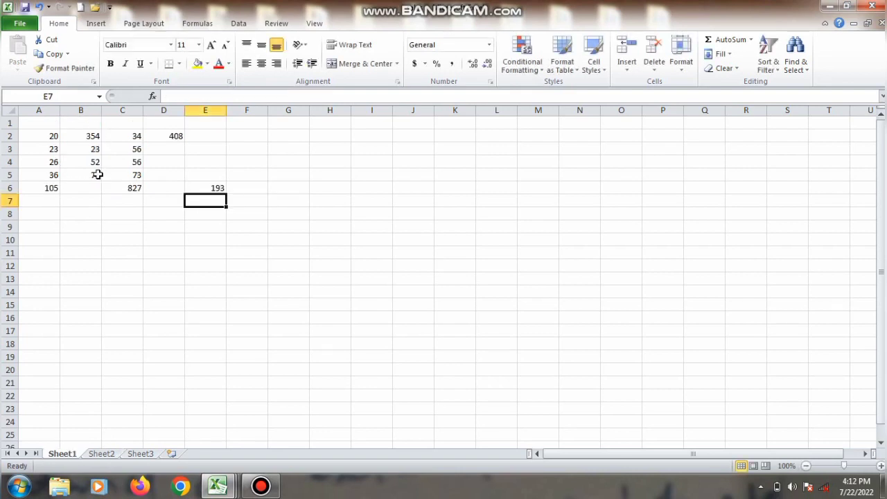
pyautogui.click(218, 186)
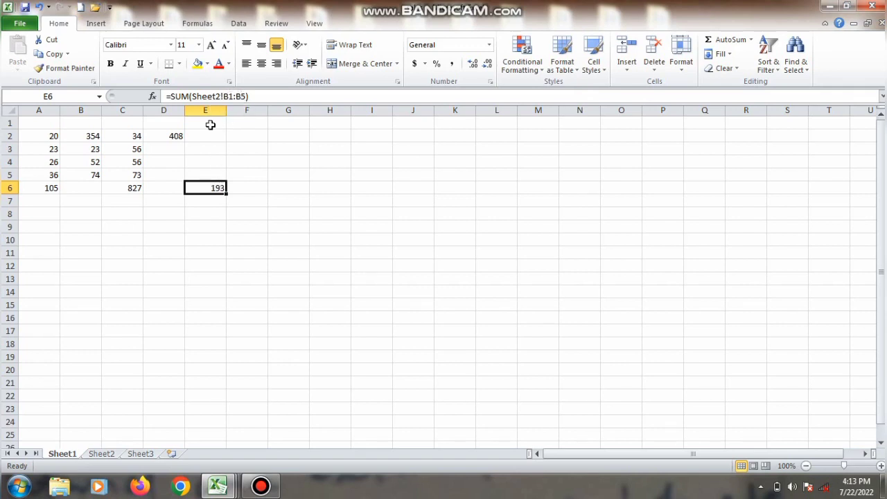
pyautogui.click(108, 454)
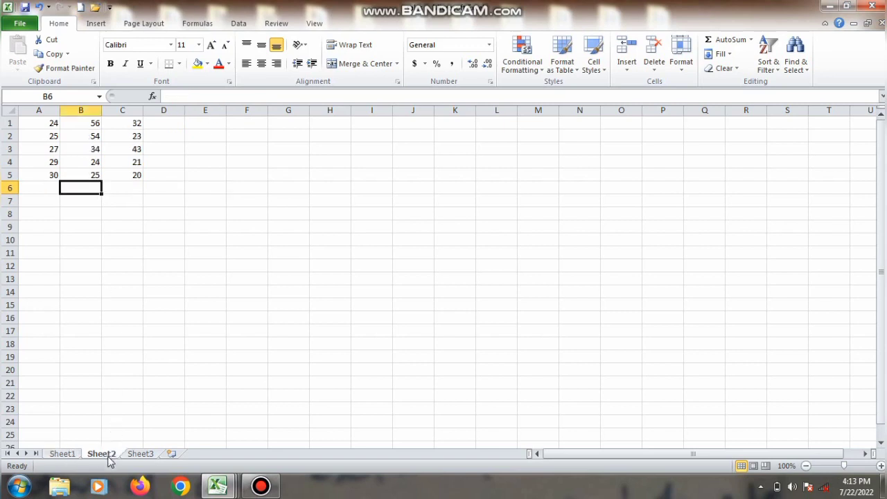
pyautogui.click(96, 121)
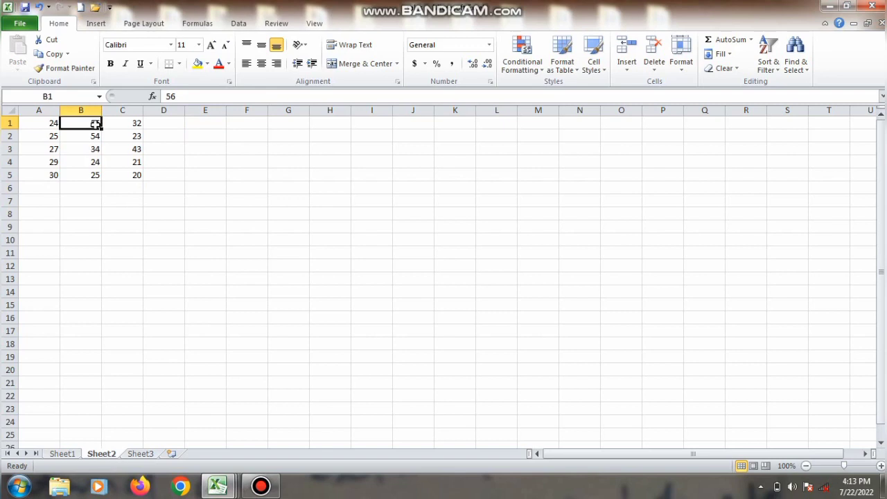
pyautogui.moveTo(95, 121); pyautogui.dragTo(93, 173)
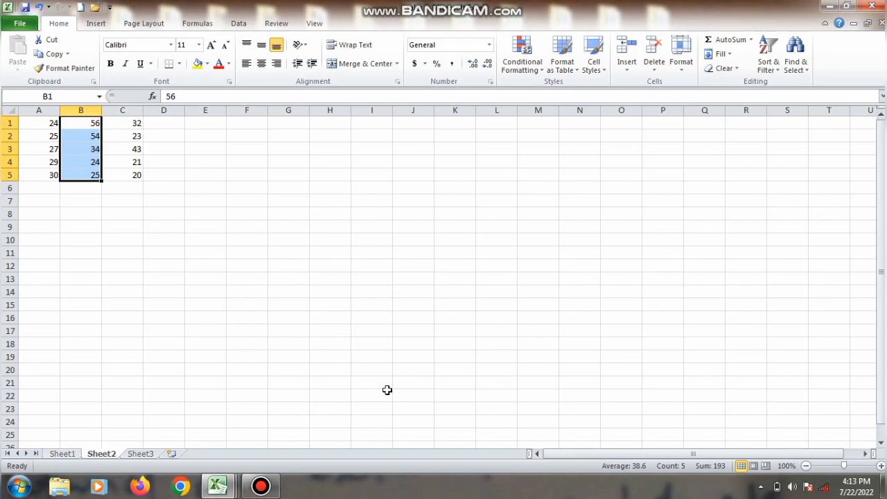
pyautogui.click(79, 454)
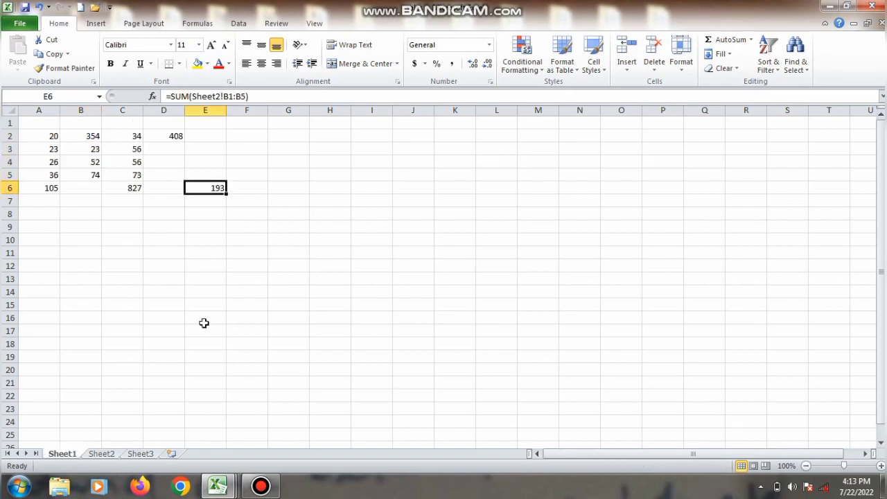
# - Average column B of Sheet2 in Sheet1 cell E7 with =AVERAGE(Sheet2!B1:B5), and check it against the source range
pyautogui.click(197, 202)
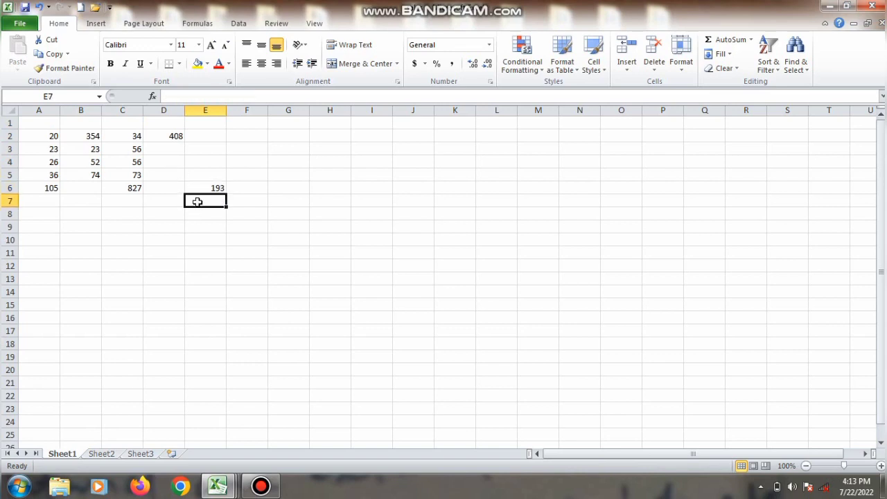
pyautogui.write('=ave')
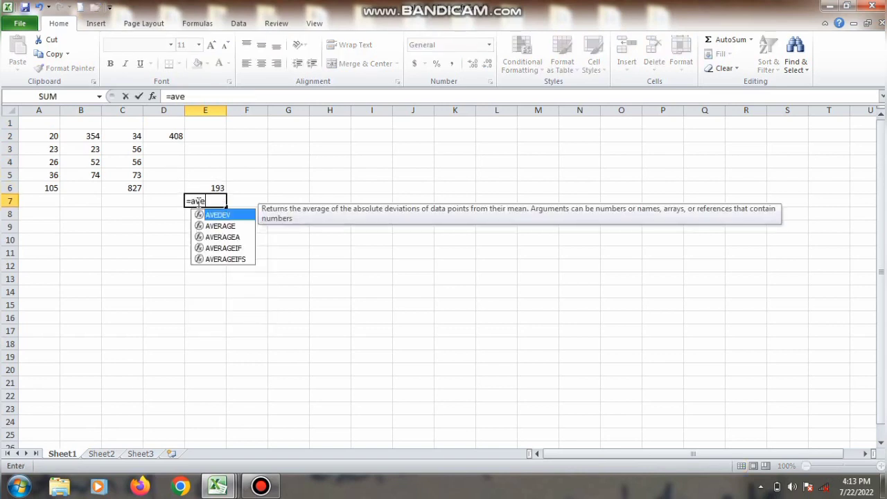
pyautogui.write('rage(')
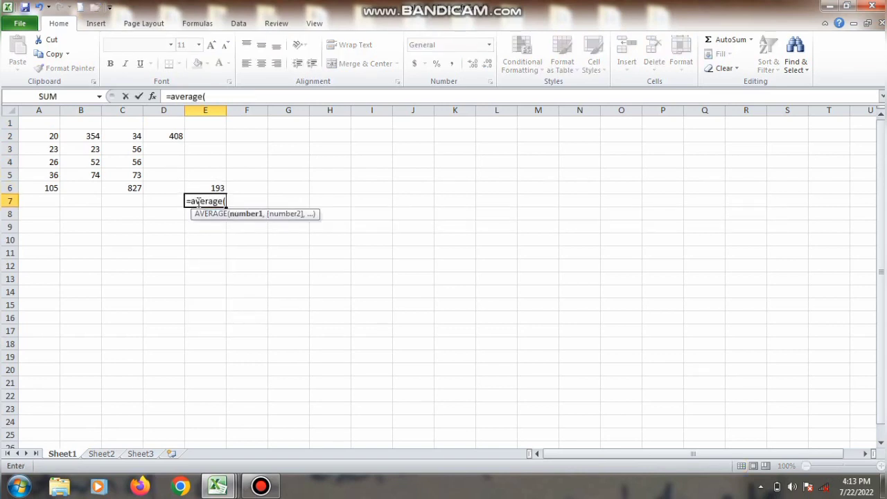
pyautogui.click(108, 455)
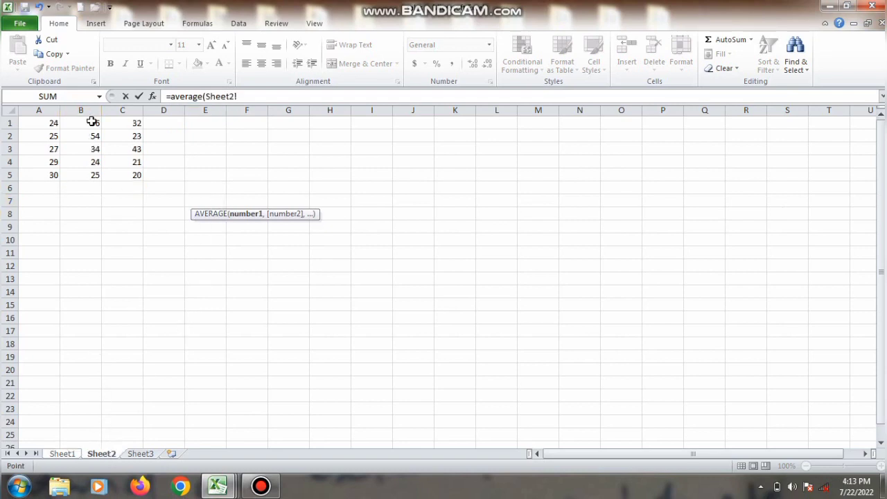
pyautogui.moveTo(92, 122); pyautogui.dragTo(90, 174)
pyautogui.write(')')
pyautogui.press('Return')
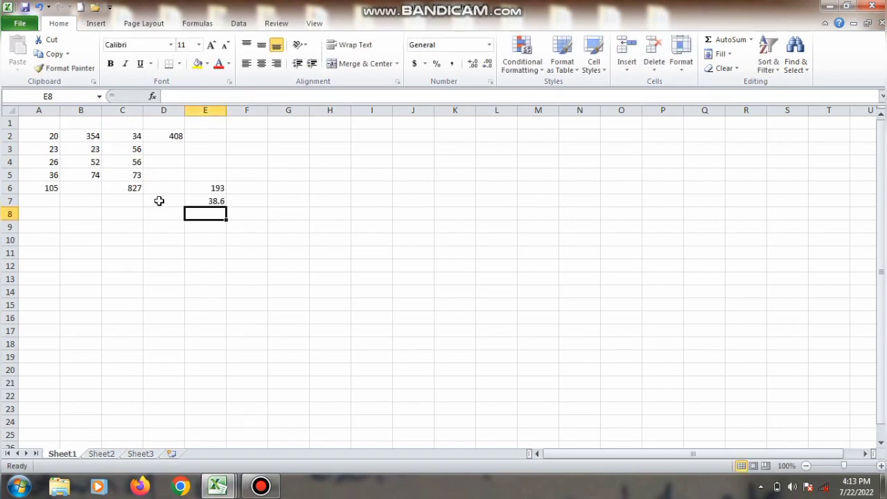
pyautogui.click(108, 454)
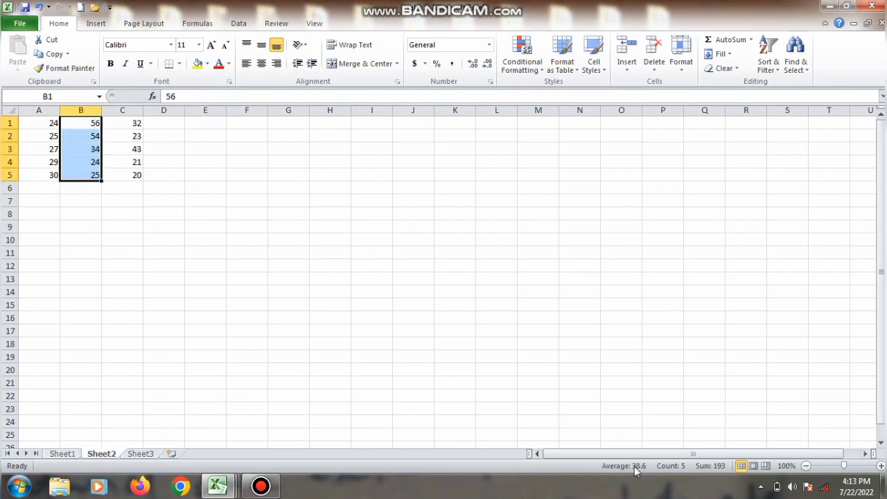
pyautogui.click(86, 127)
pyautogui.moveTo(86, 126); pyautogui.dragTo(80, 187)
# - Average the column B values in Sheet2 cell B6 with the formula =AVERAGE(B1:B5), and return to Sheet1
pyautogui.click(80, 187)
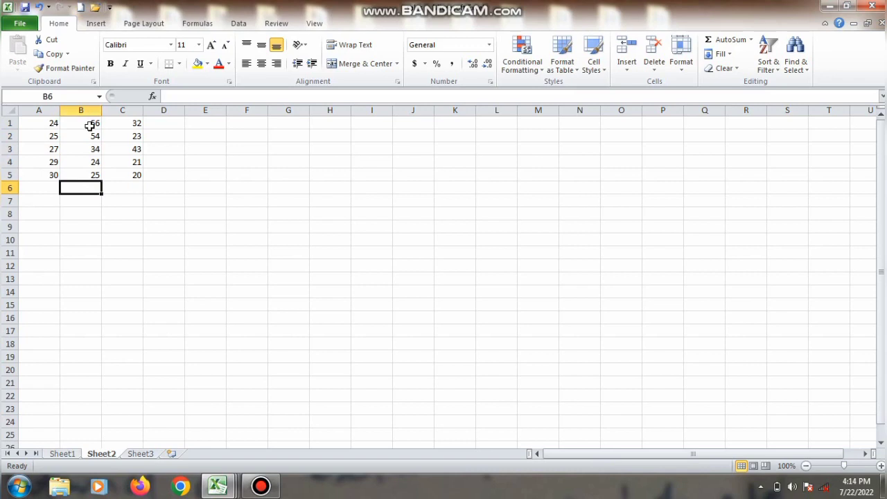
pyautogui.write('=ave')
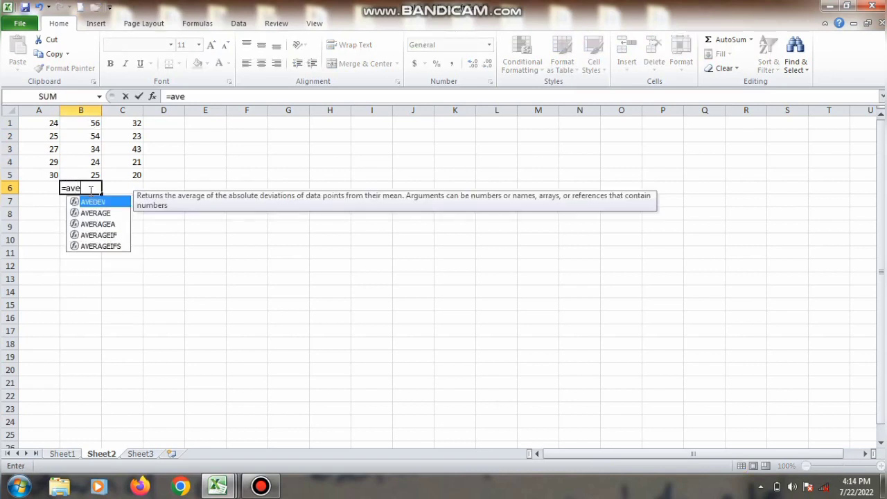
pyautogui.write('rage(')
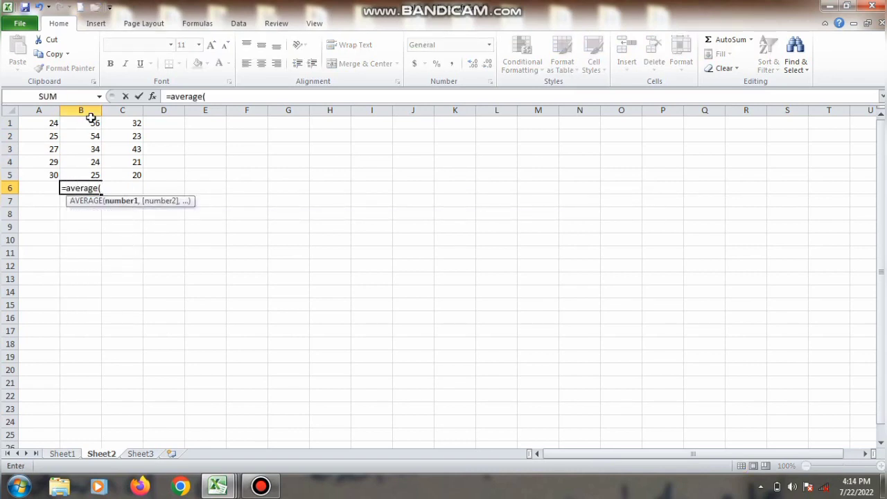
pyautogui.click(91, 121)
pyautogui.moveTo(91, 120); pyautogui.dragTo(86, 170)
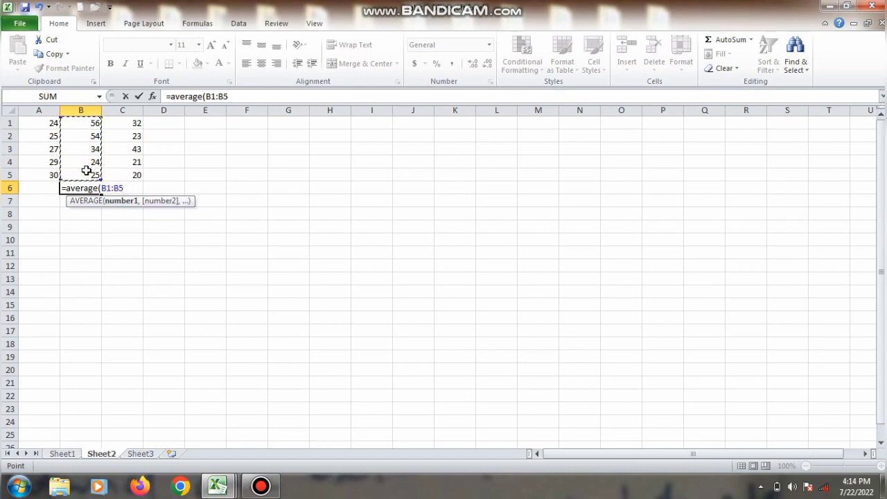
pyautogui.write(')')
pyautogui.press('Return')
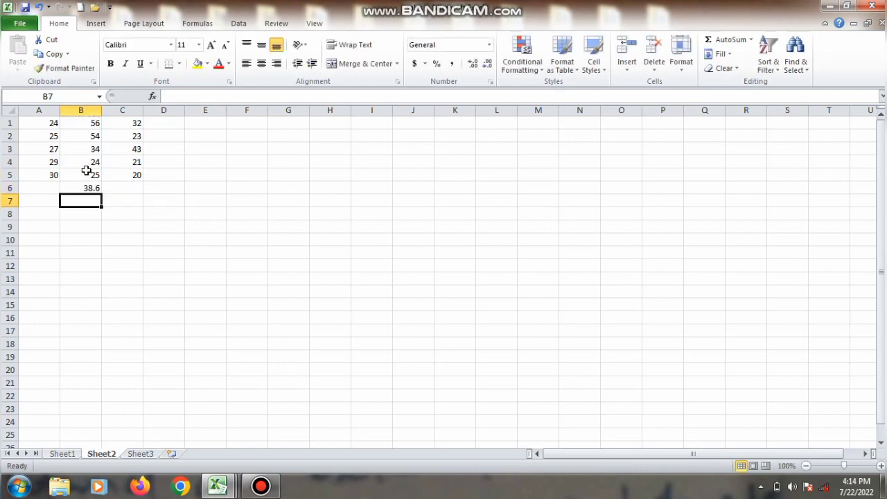
pyautogui.click(59, 453)
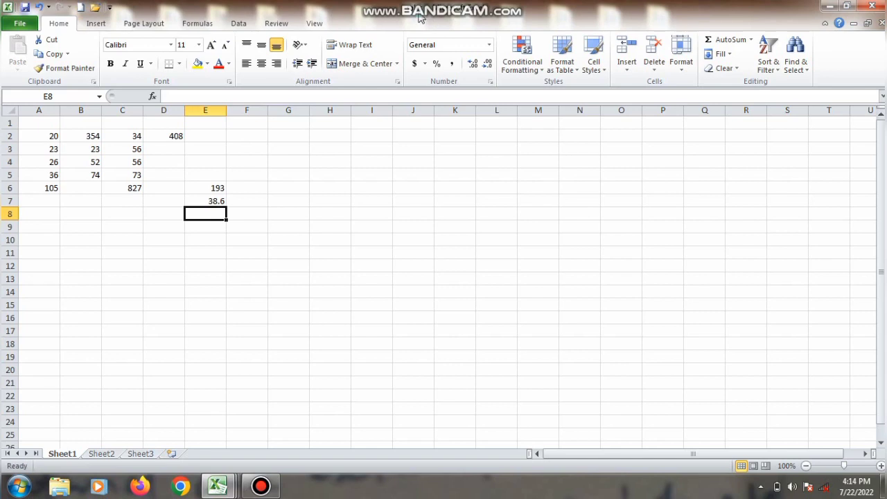
# - Create a new workbook and total the sales workbook's column A in cell A1 with =SUM([sales.xlsx]sheet1!A1:A5)
pyautogui.hotkey('ctrl', 'n')
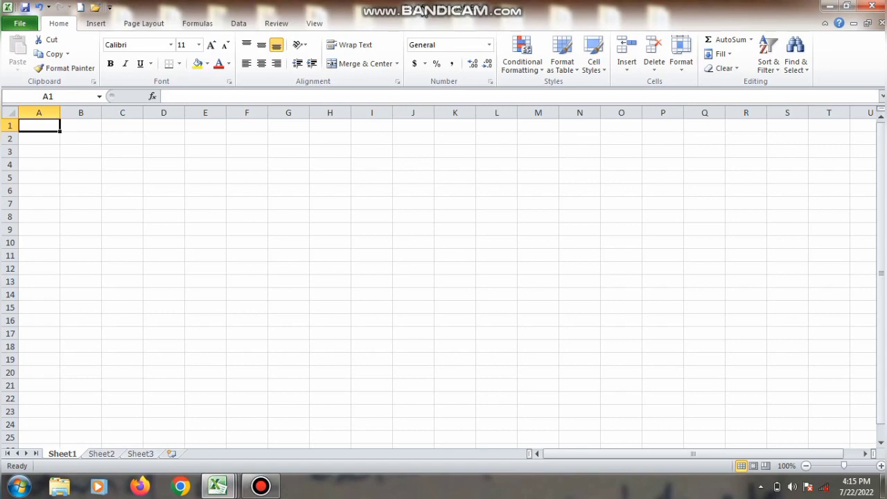
pyautogui.write('=su')
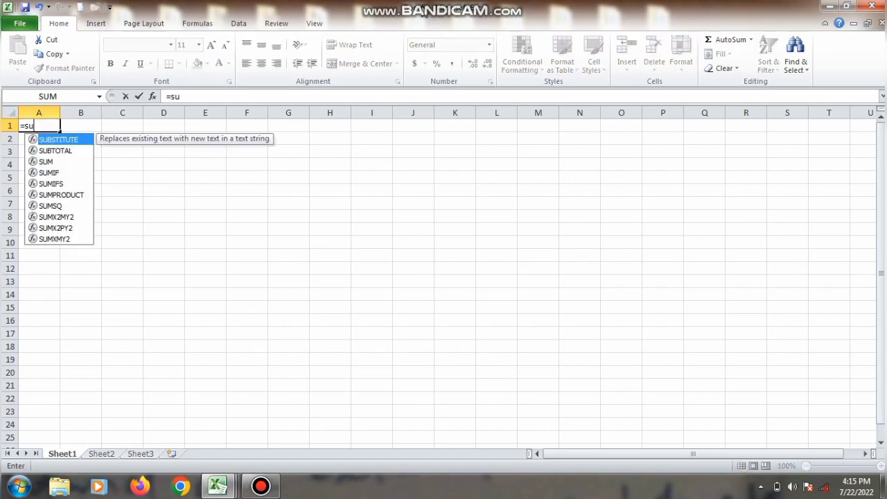
pyautogui.write('m(')
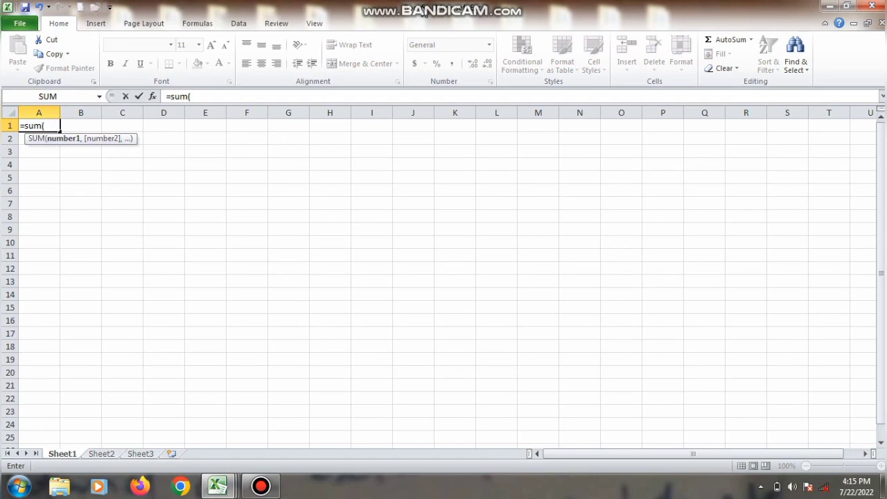
pyautogui.write('[')
pyautogui.write('sales.xlsx')
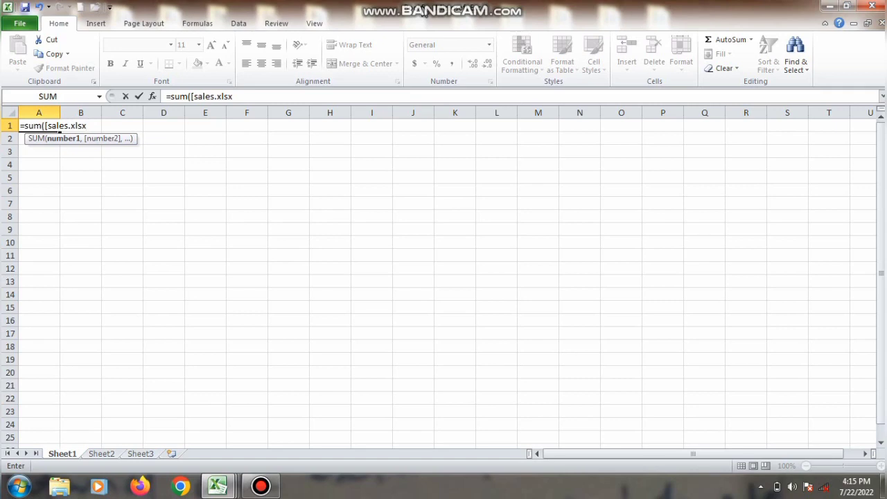
pyautogui.write(']sheet1!A1')
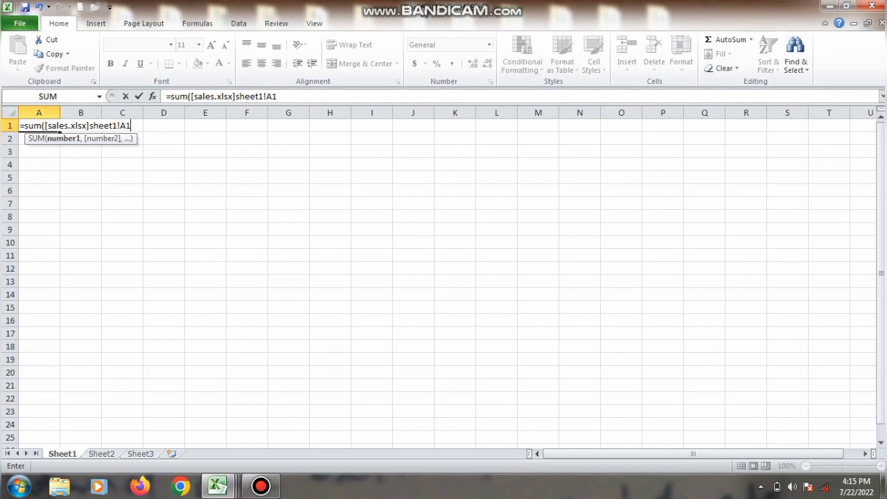
pyautogui.write(':A')
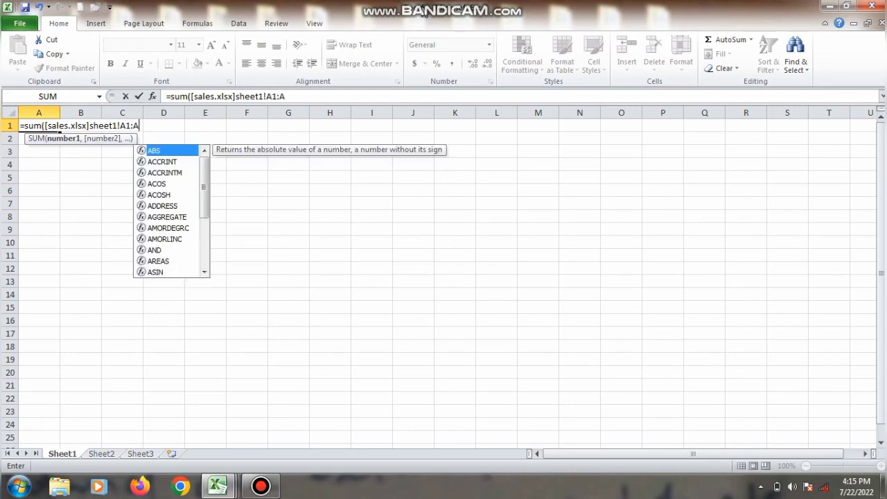
pyautogui.write('5')
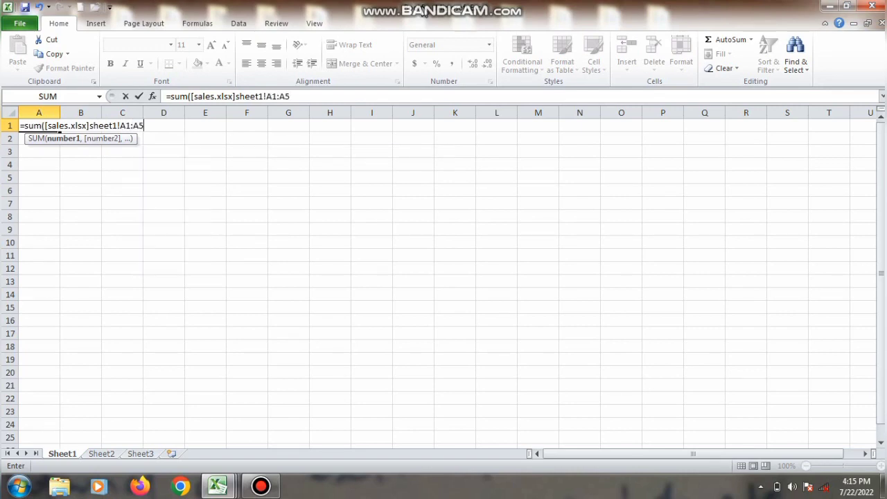
pyautogui.write(')')
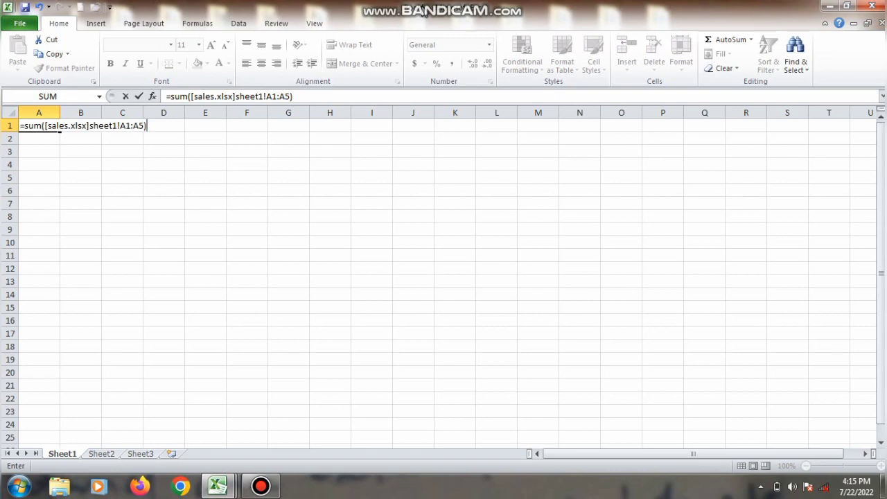
pyautogui.press('Return')
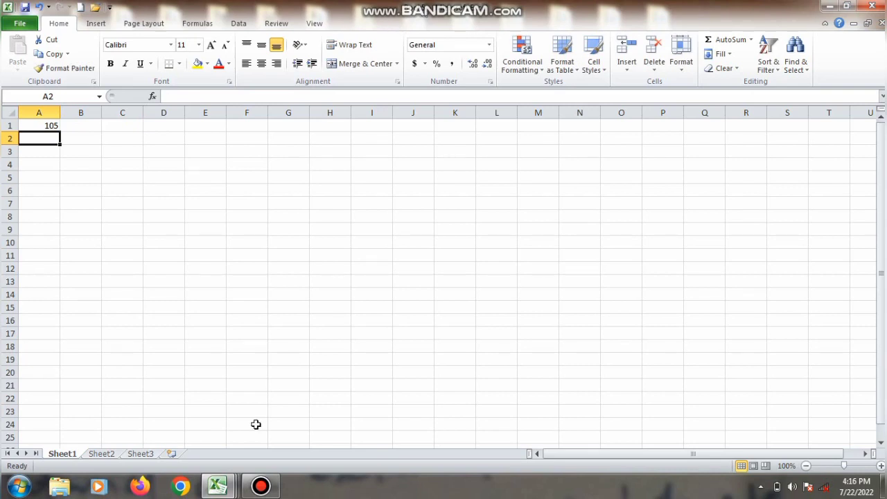
# - Switch to the sales workbook and check the sum of the range A1:A5 on Sheet1
pyautogui.click(225, 485)
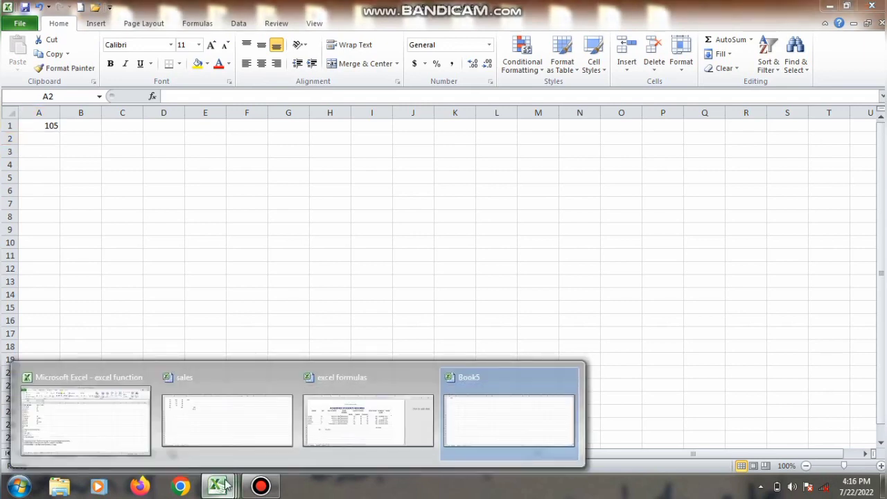
pyautogui.click(262, 421)
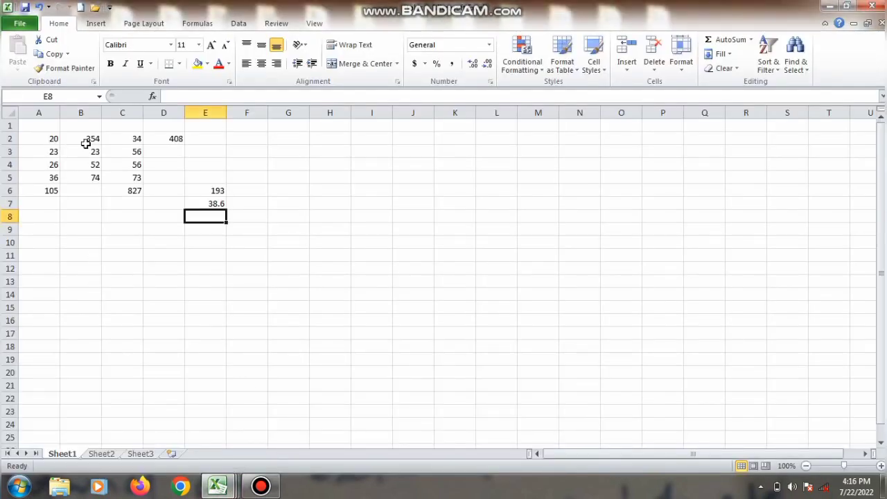
pyautogui.click(56, 139)
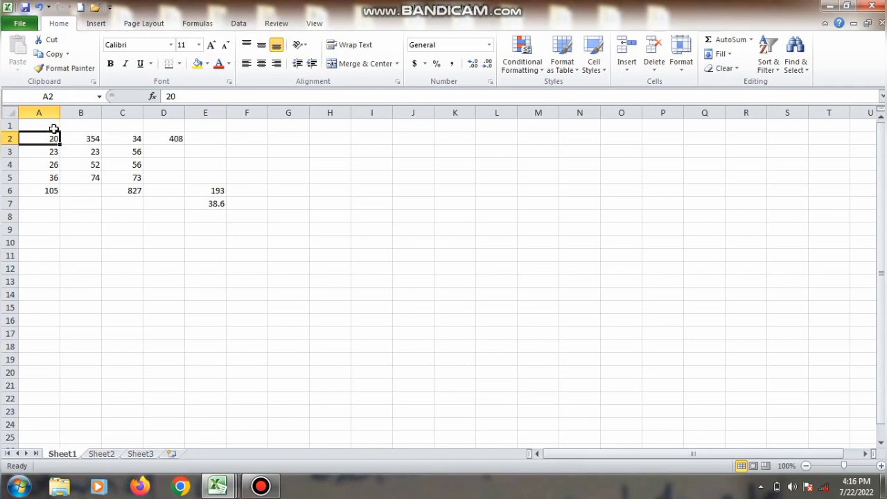
pyautogui.click(51, 128)
pyautogui.moveTo(51, 129); pyautogui.dragTo(52, 174)
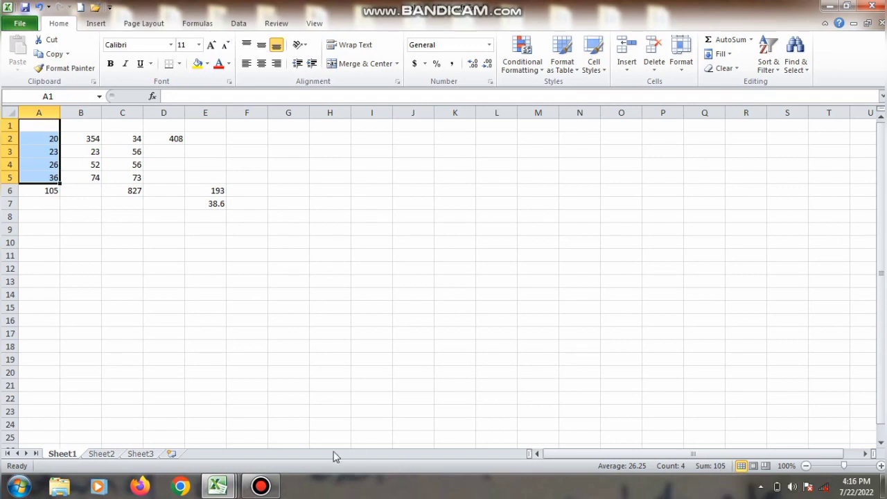
# - Switch back to the Book5 workbook and examine the SUM formula in cell A1 that references the sales workbook
pyautogui.moveTo(231, 490)
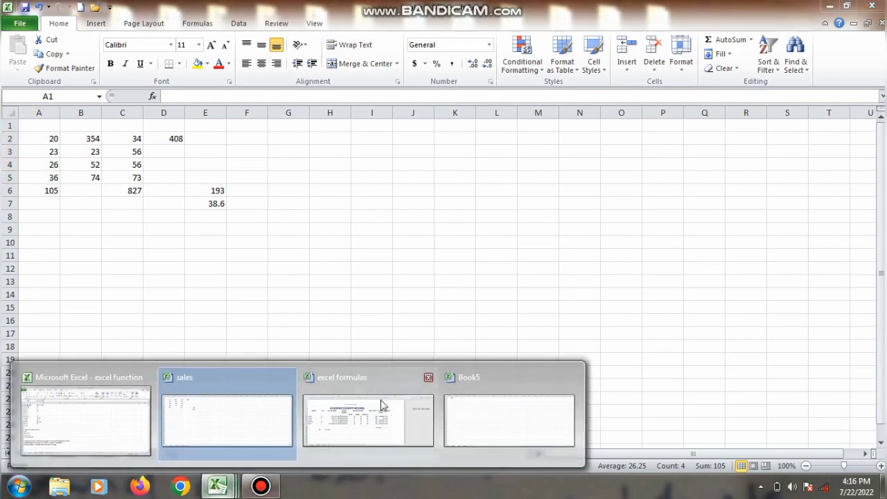
pyautogui.moveTo(438, 411)
pyautogui.click(491, 402)
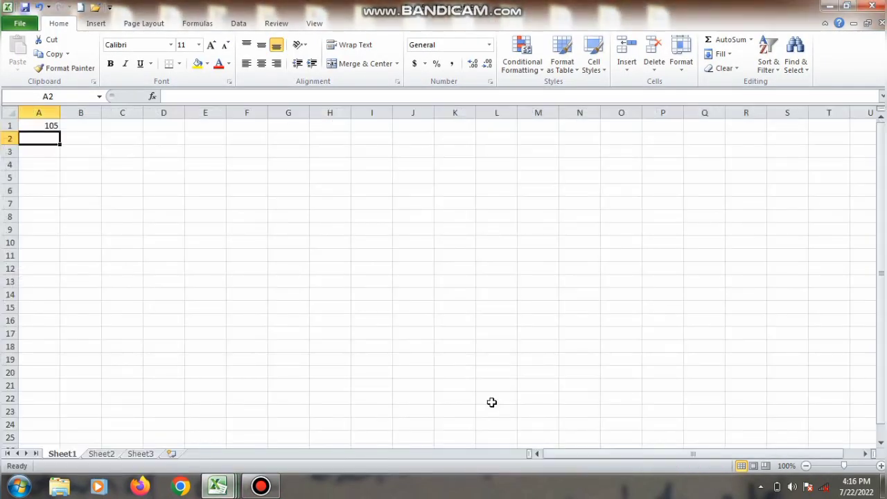
pyautogui.click(50, 126)
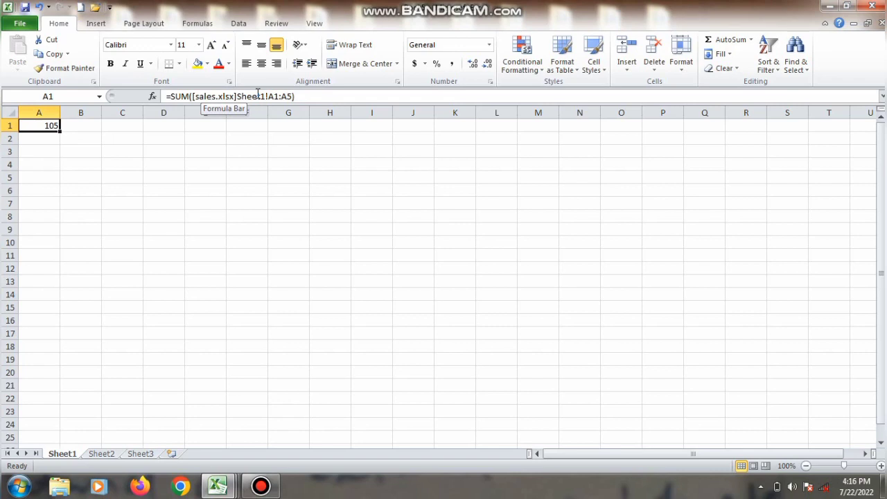
# - Enter the numbers 23, 21 and 24 in cells A4 to A6 of Sheet1
pyautogui.click(106, 162)
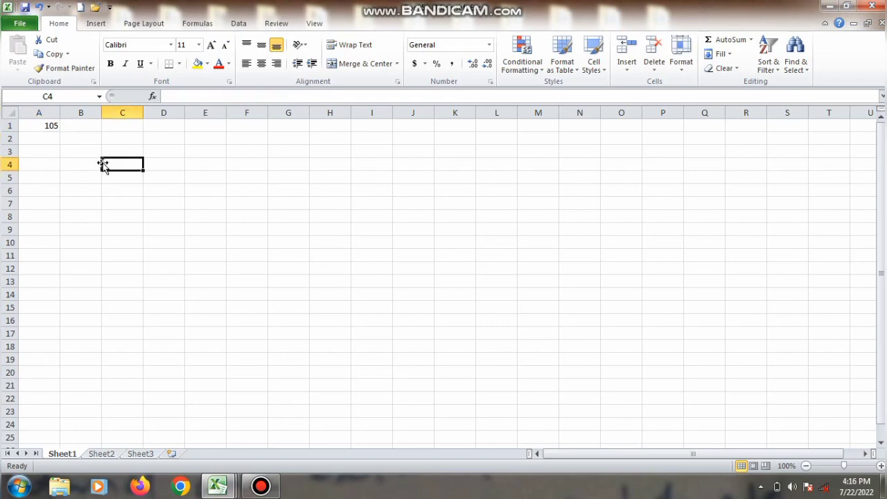
pyautogui.click(56, 162)
pyautogui.write('23')
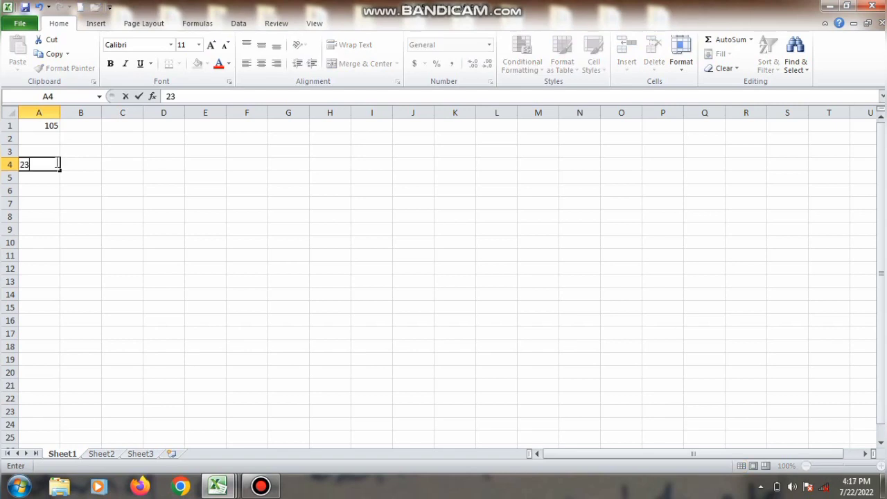
pyautogui.press('Return')
pyautogui.write('21')
pyautogui.press('Return')
pyautogui.write('24')
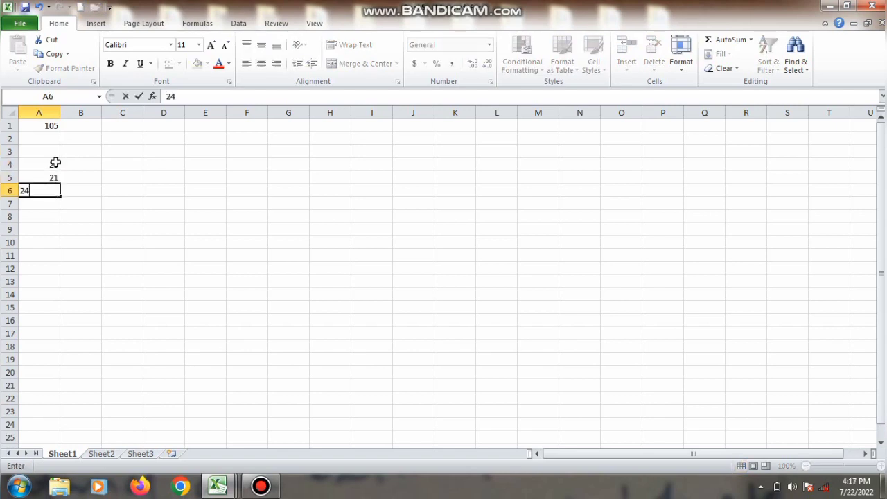
pyautogui.press('Return')
# - Replace the value in cell A4 with the self-referencing formula =A4*2 and accept the circular reference
pyautogui.press('Up')
pyautogui.press('Up')
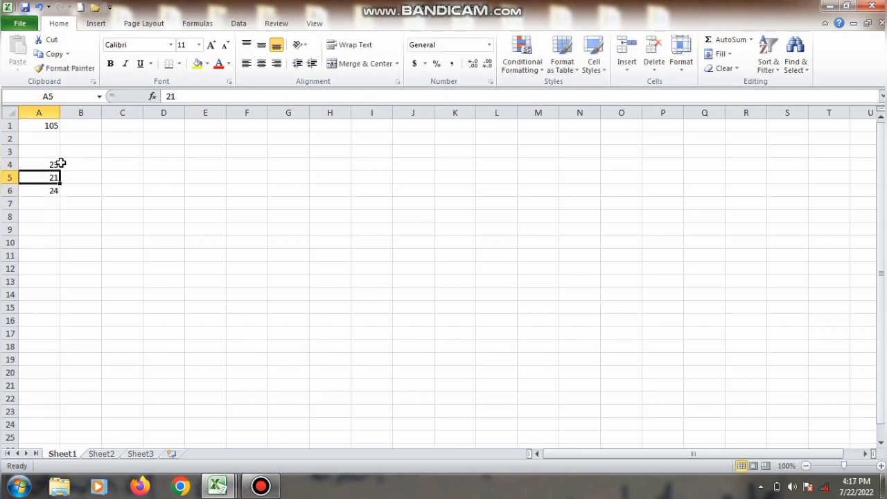
pyautogui.press('Up')
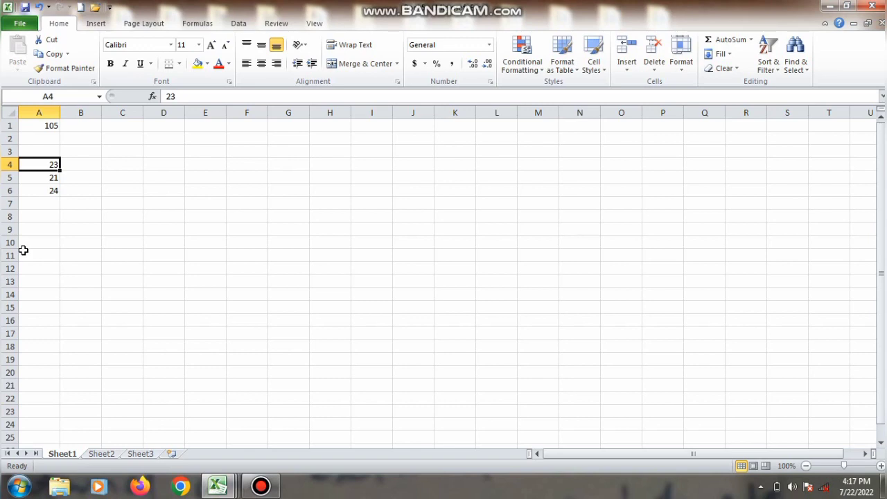
pyautogui.write('=a4')
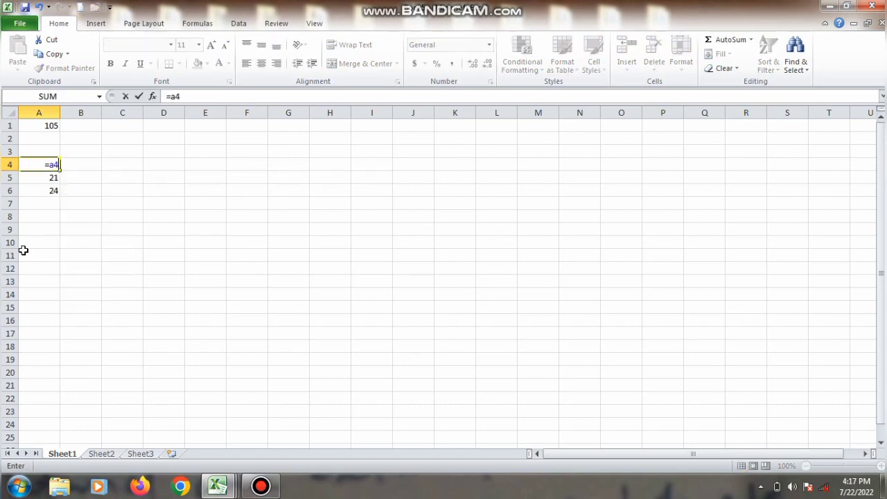
pyautogui.write('*2')
pyautogui.press('Return')
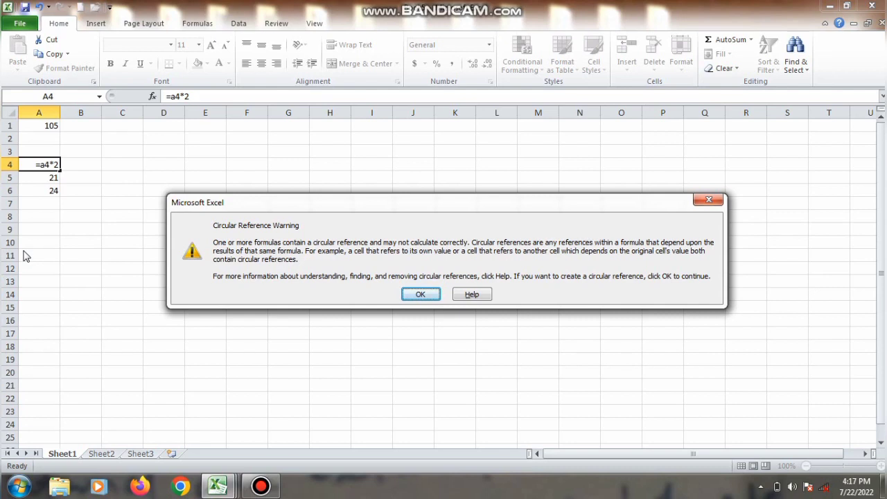
pyautogui.press('Return')
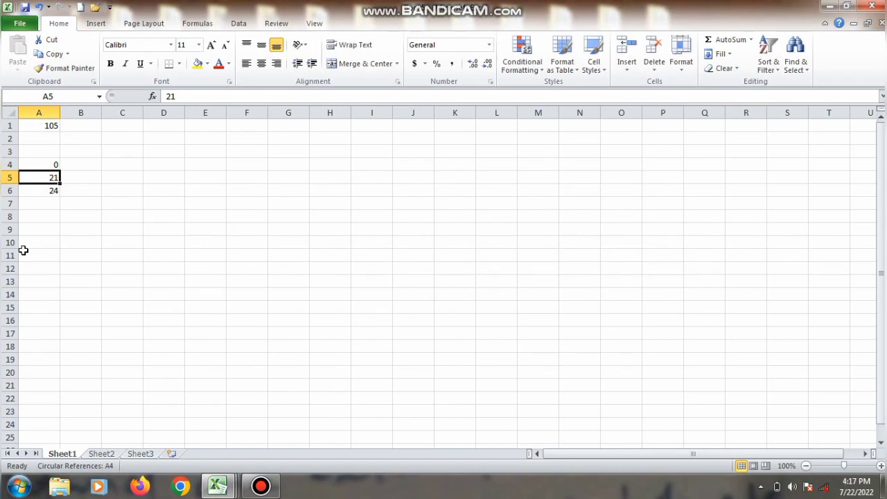
# - Replace the formula in cell A1 with the self-referencing formula =A1+1
pyautogui.click(41, 124)
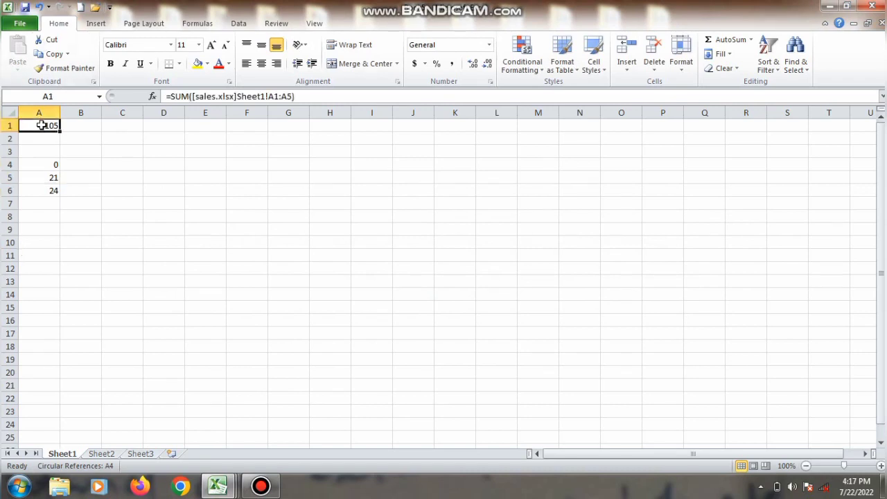
pyautogui.write('=a1')
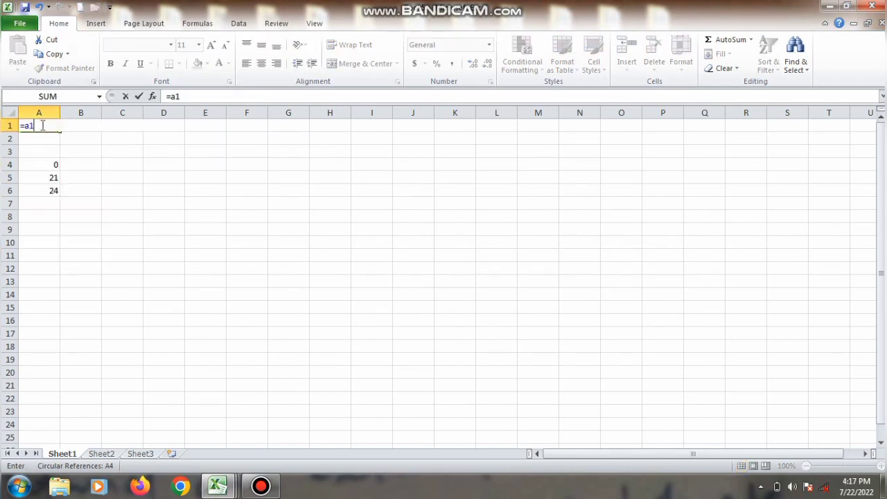
pyautogui.write('+1')
pyautogui.press('Return')
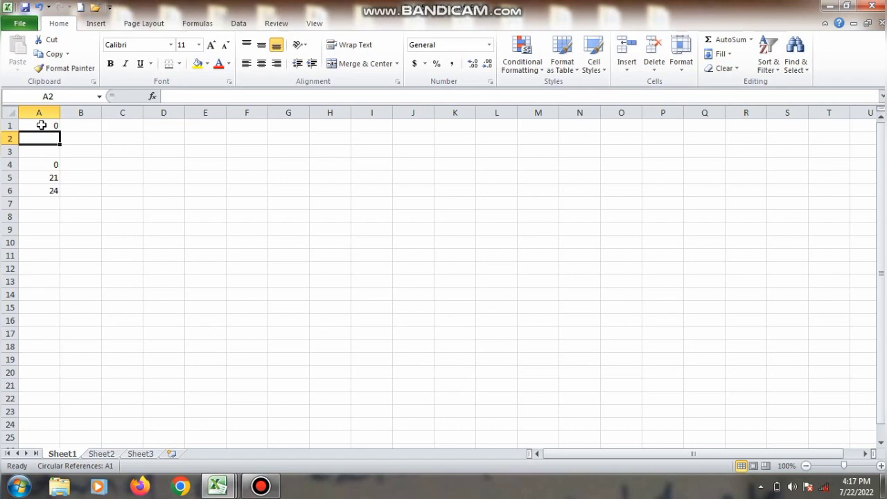
# - Examine the circular formula in cell A4
pyautogui.click(45, 162)
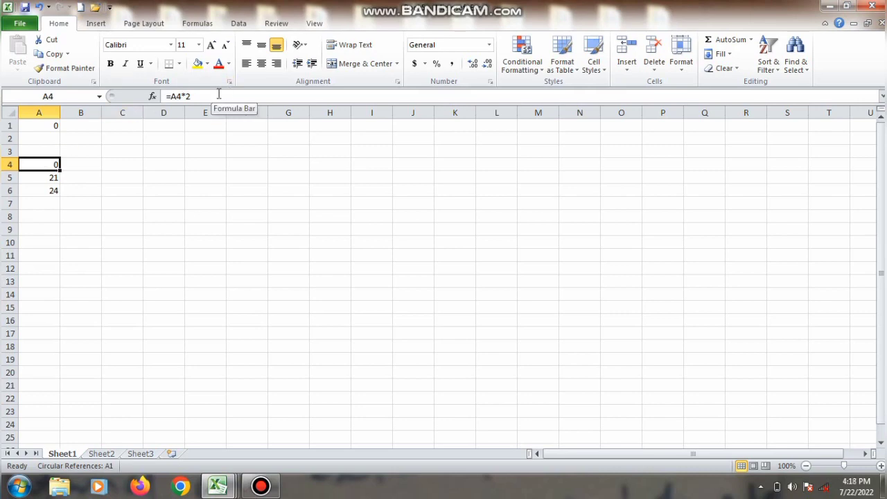
pyautogui.press('Down')
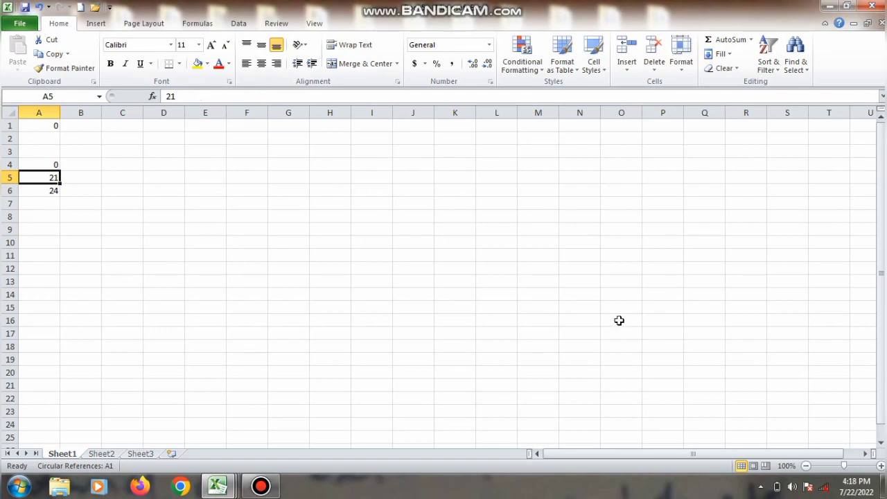
pyautogui.moveTo(261, 486)
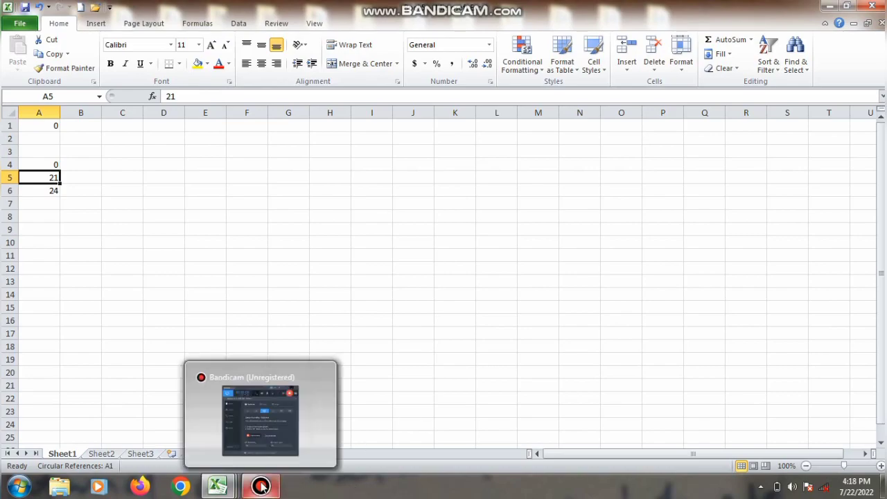